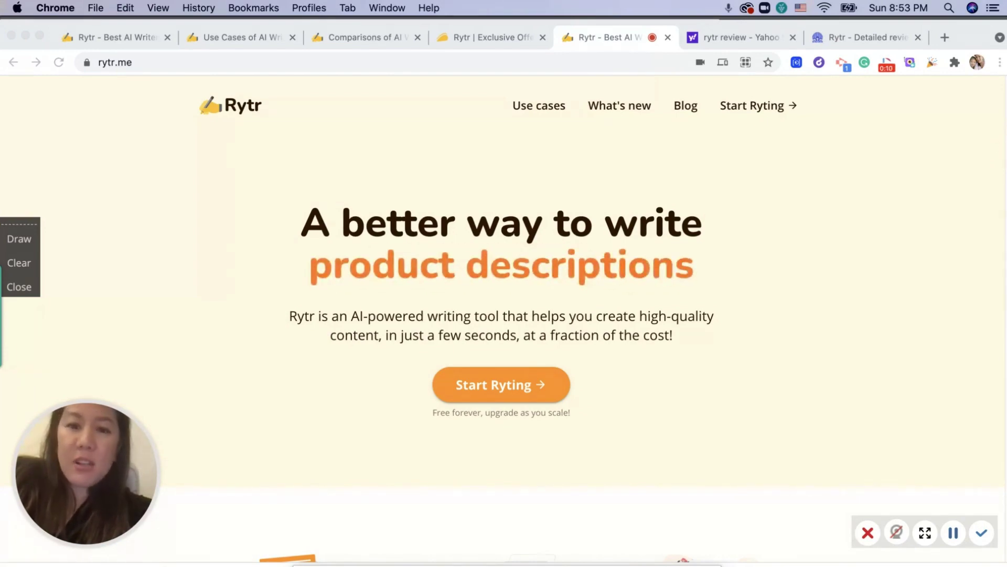
# Browse the rytr.me homepage, then launch Start Ryting to show the two saved documents
pyautogui.click(1000, 235)
pyautogui.scroll(-10, 1000, 235)
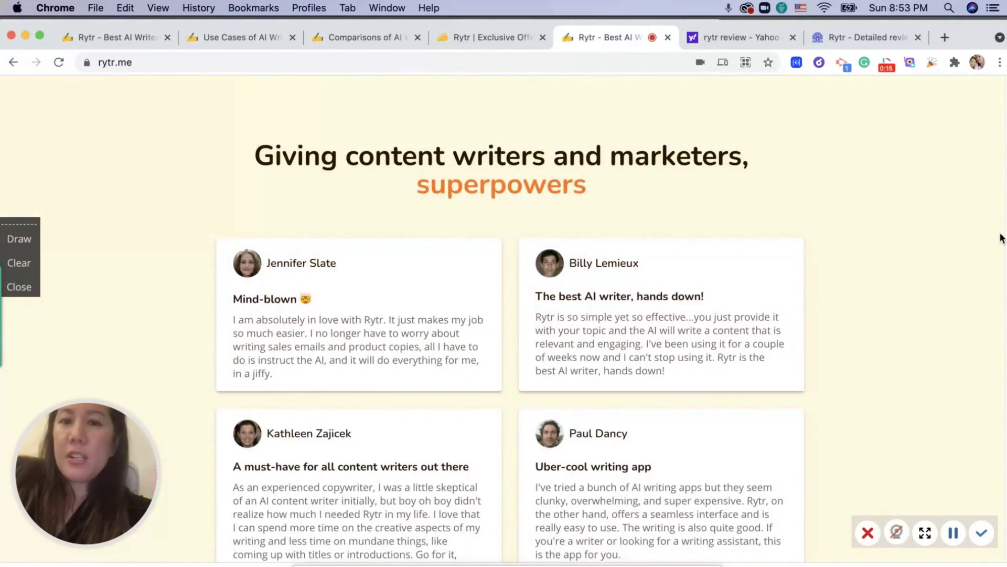
pyautogui.scroll(-10, 1001, 238)
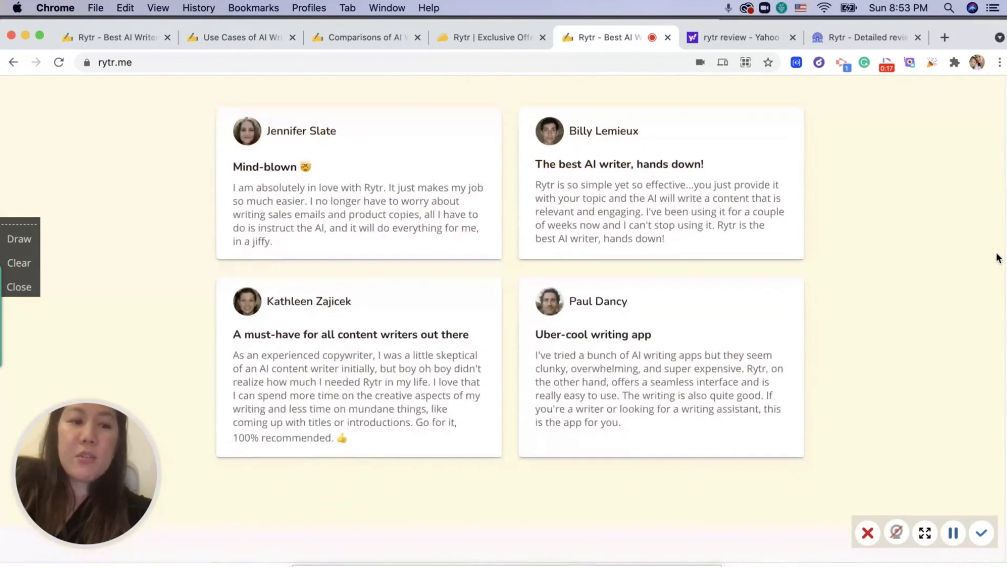
pyautogui.scroll(-2, 559, 319)
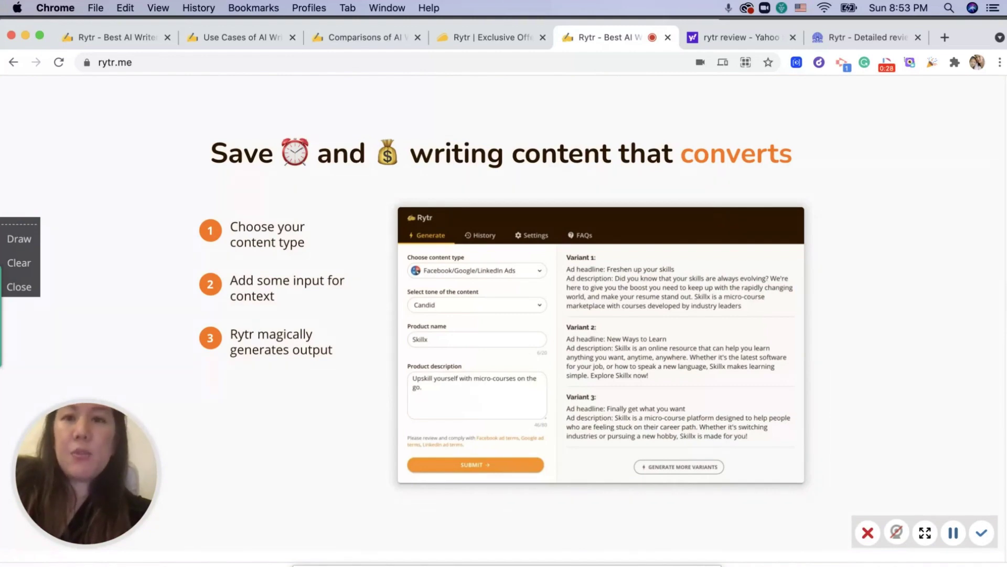
pyautogui.scroll(-10, 504, 319)
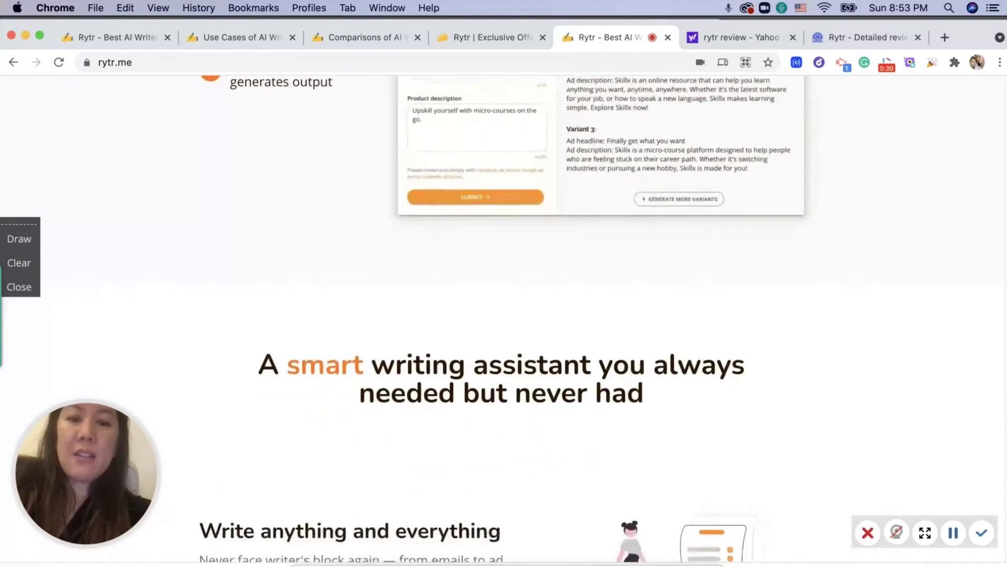
pyautogui.scroll(1, 1004, 369)
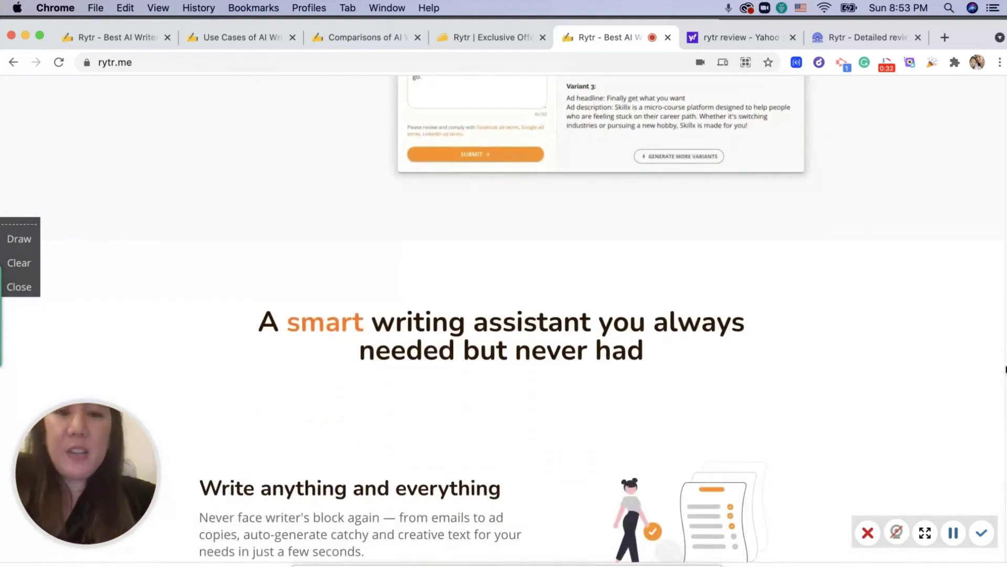
pyautogui.scroll(-3, 1005, 369)
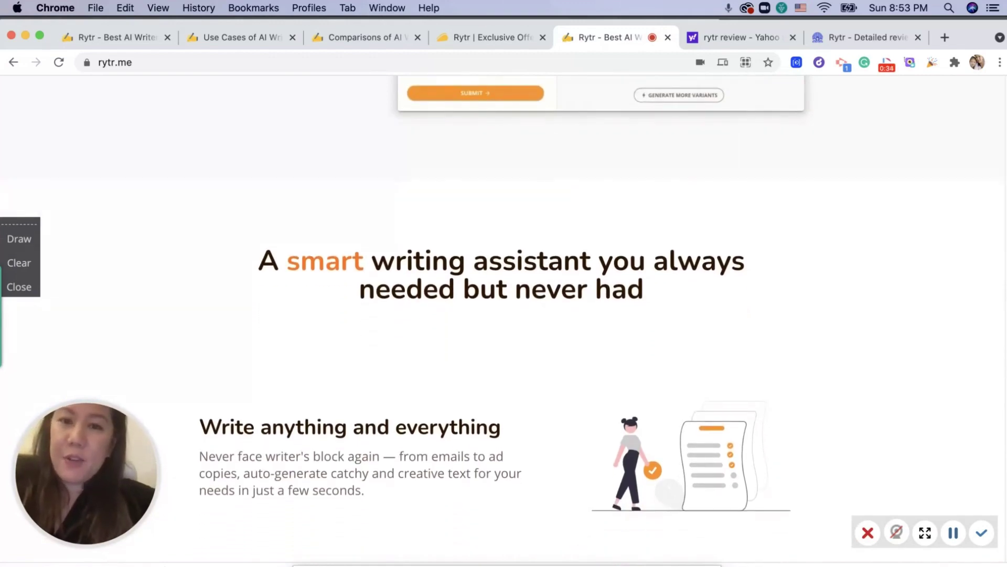
pyautogui.scroll(-10, 504, 315)
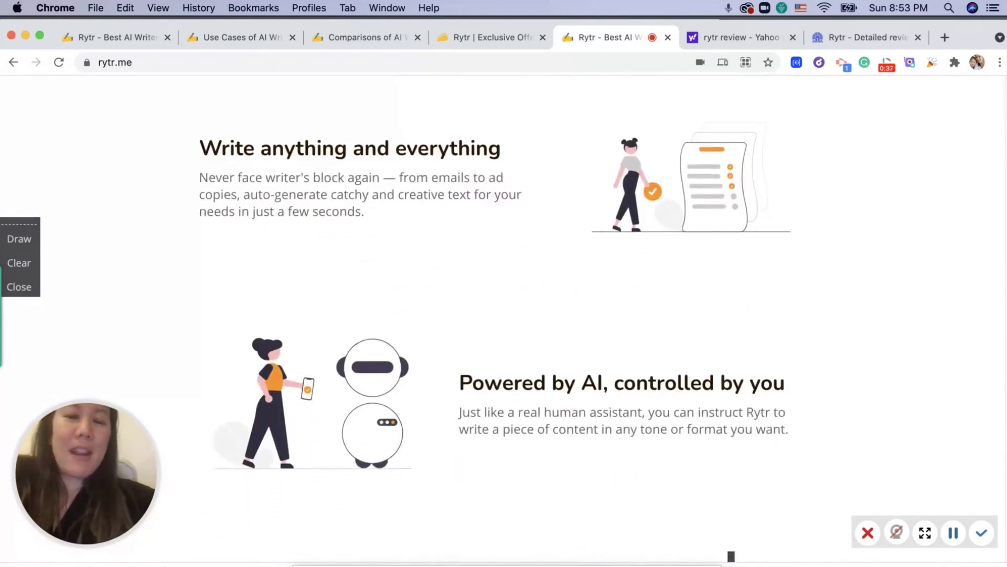
pyautogui.scroll(-8, 503, 315)
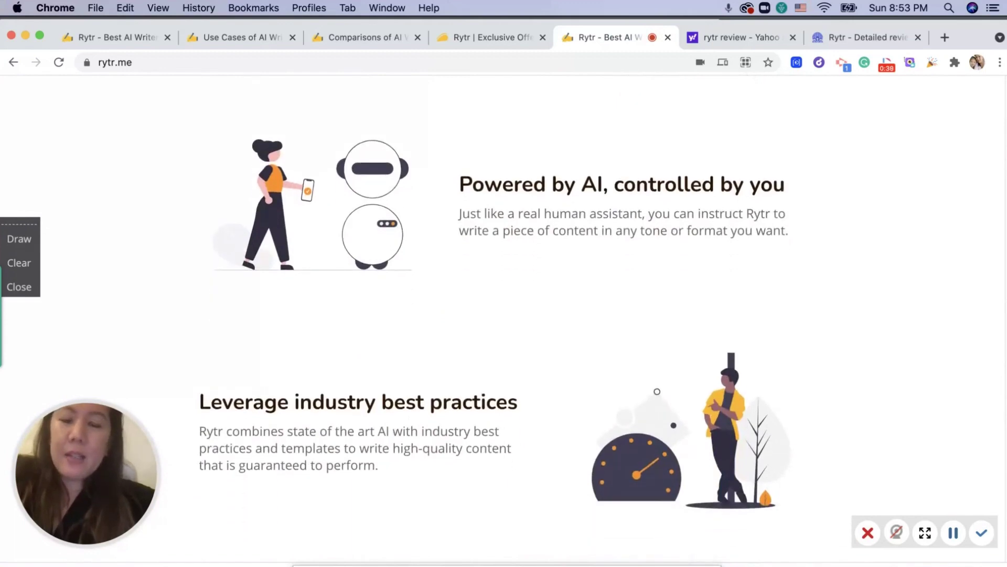
pyautogui.scroll(-3, 503, 315)
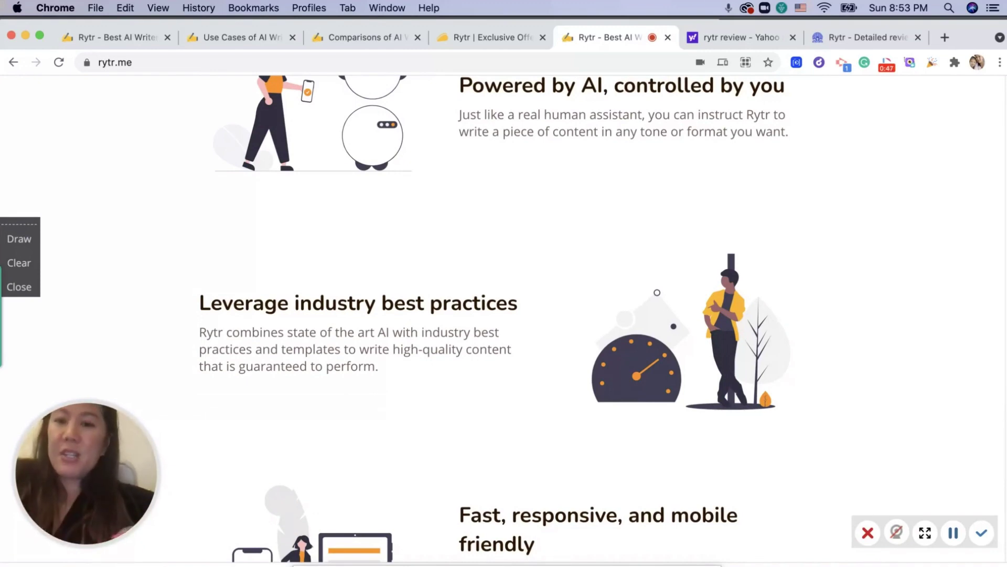
pyautogui.scroll(-9, 494, 318)
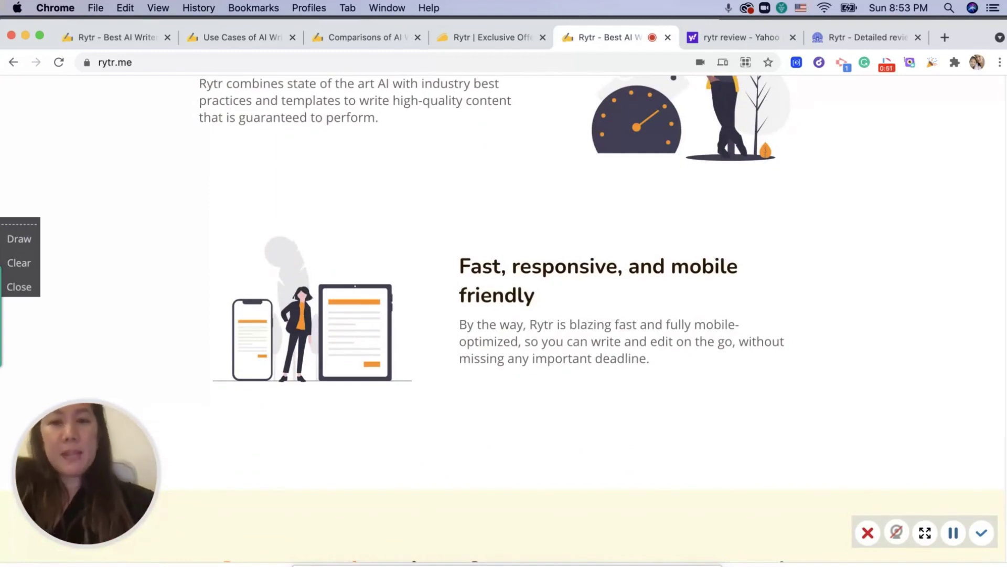
pyautogui.scroll(15, 504, 315)
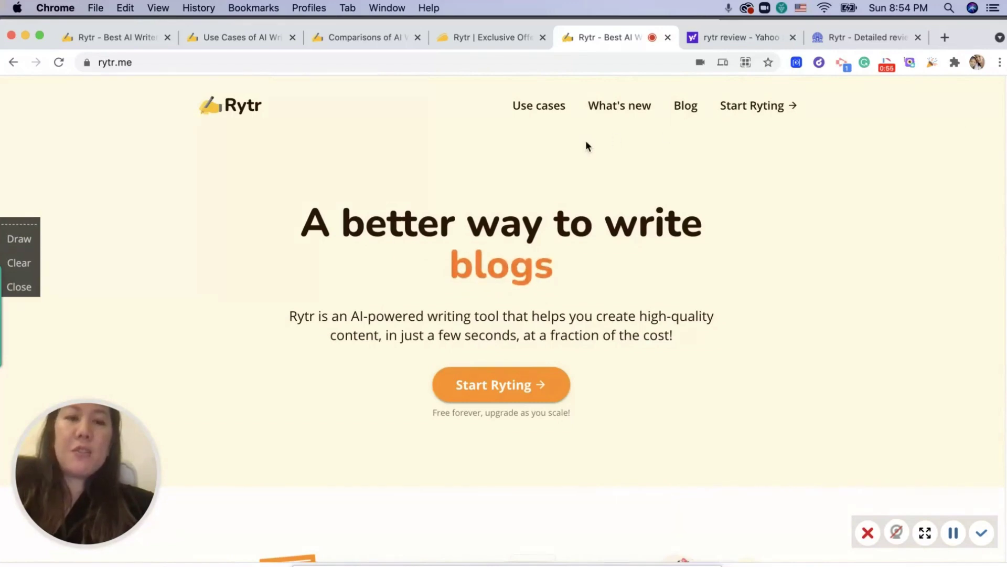
pyautogui.click(767, 113)
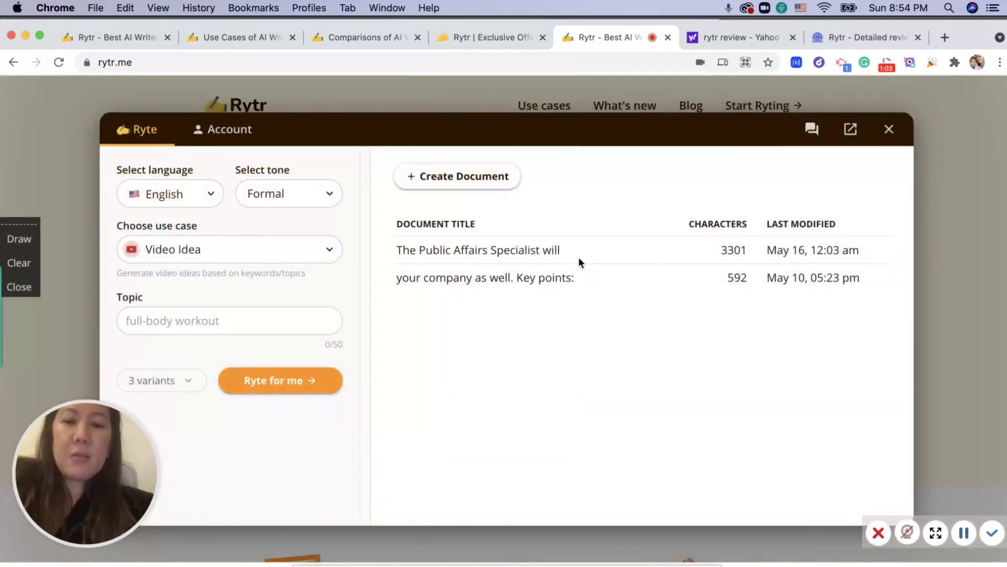
# Open 'The Public Affairs Specialist will' document and scroll through its overview and responsibilities
pyautogui.click(560, 253)
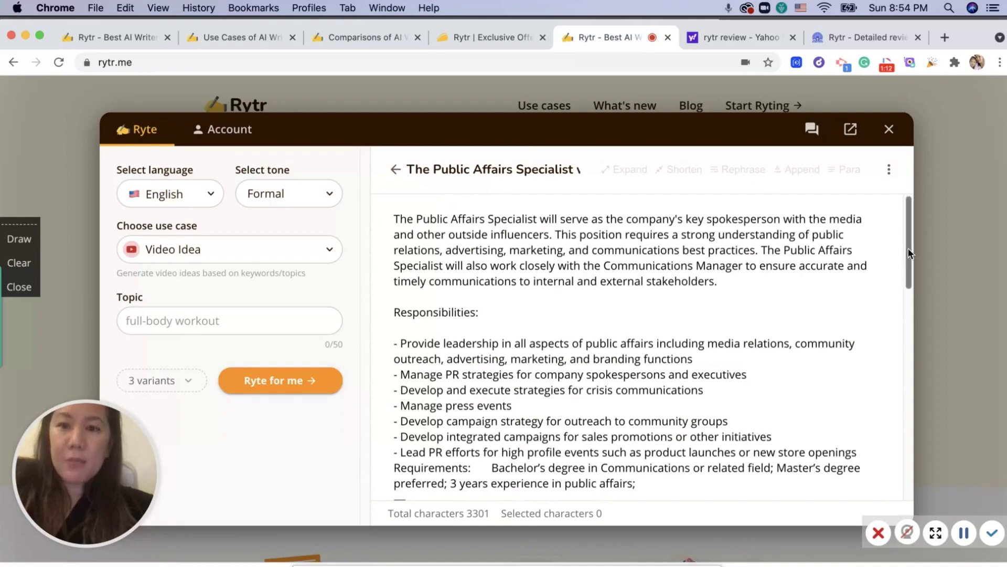
pyautogui.moveTo(912, 241); pyautogui.dragTo(915, 195)
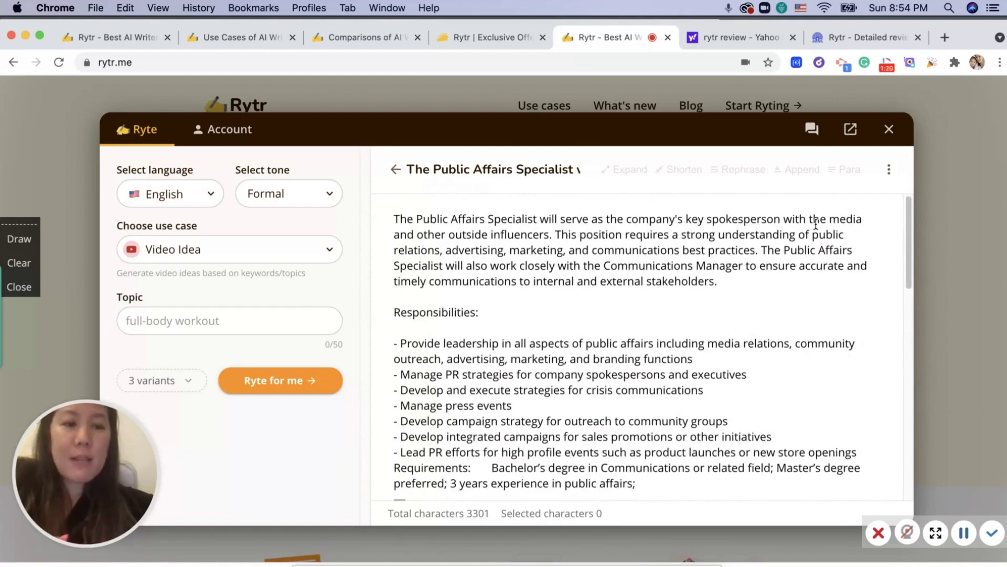
# Review the output language list and keep English selected
pyautogui.click(212, 192)
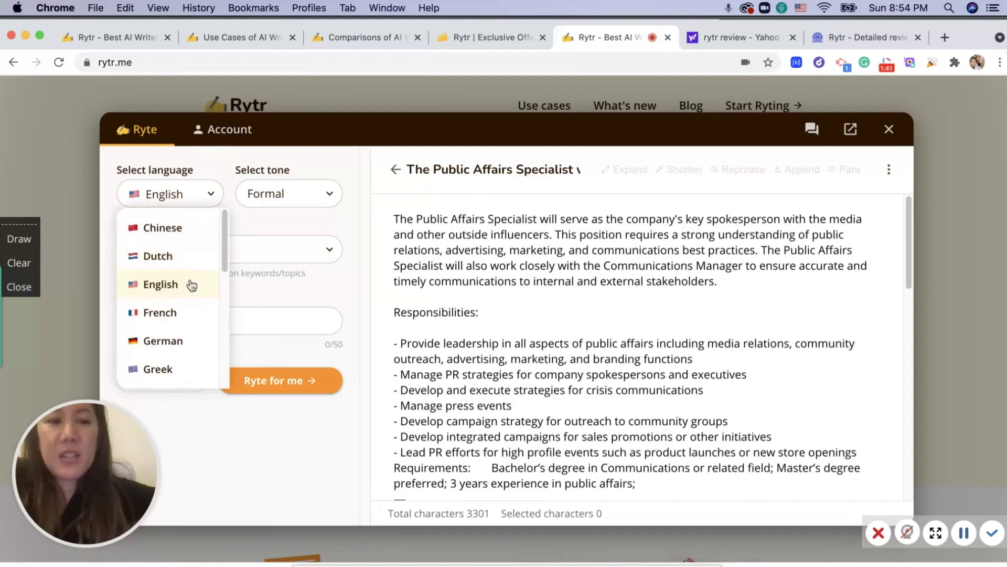
pyautogui.moveTo(225, 248)
pyautogui.mouseDown()
pyautogui.moveTo(246, 382)
pyautogui.moveTo(223, 256)
pyautogui.mouseUp()
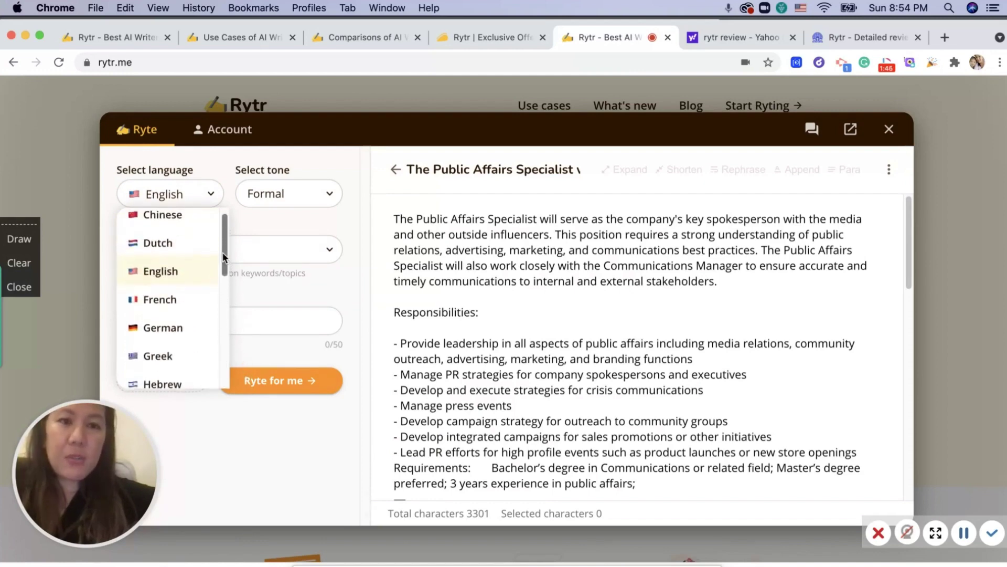
pyautogui.click(341, 219)
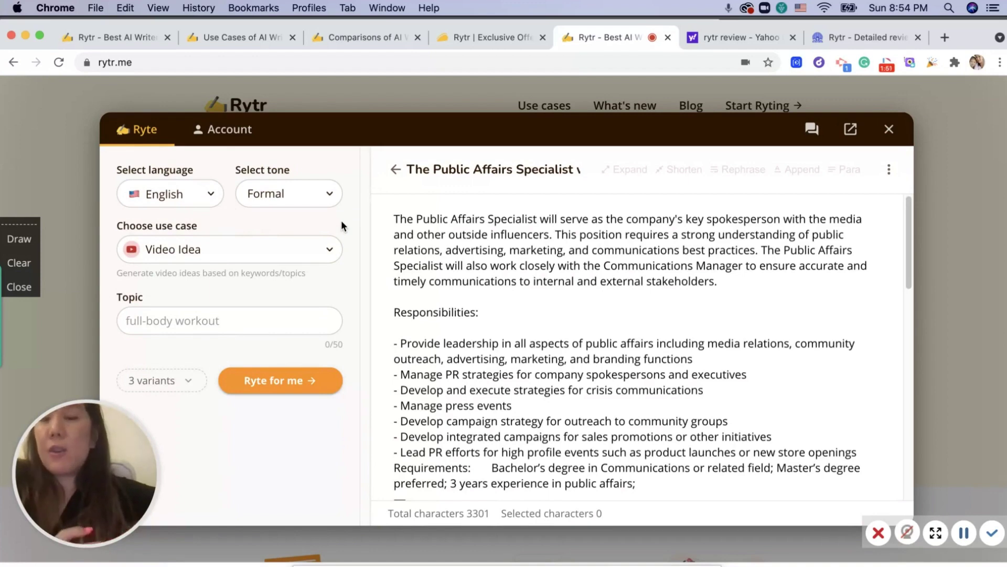
# Change the writing tone from Formal to Passionate
pyautogui.click(321, 193)
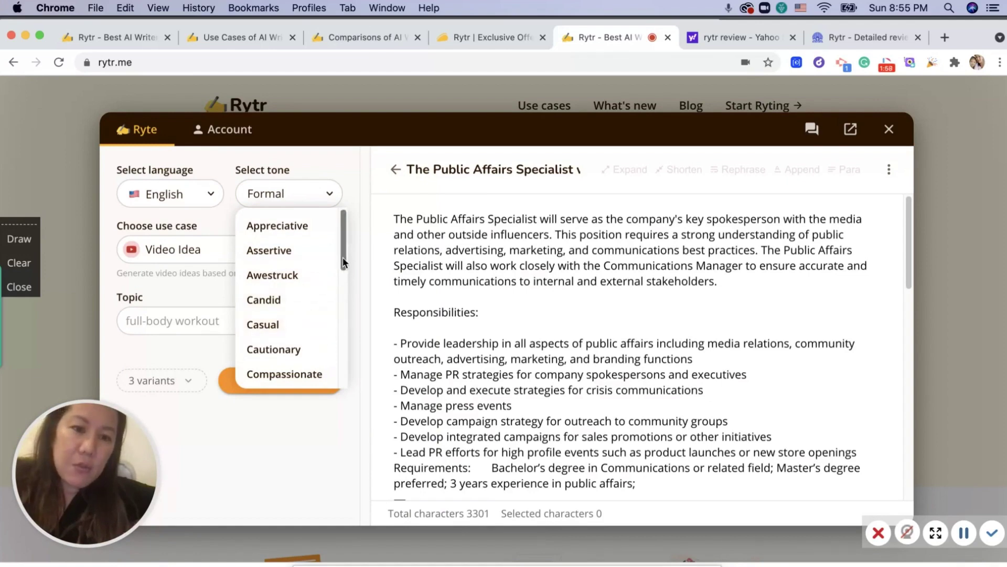
pyautogui.moveTo(342, 257); pyautogui.dragTo(354, 354)
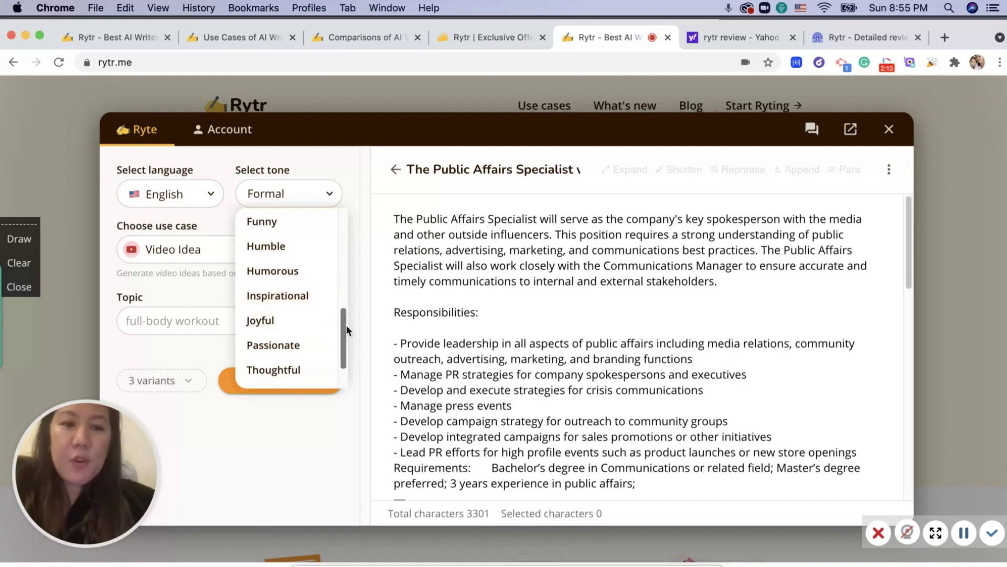
pyautogui.moveTo(346, 325); pyautogui.dragTo(346, 354)
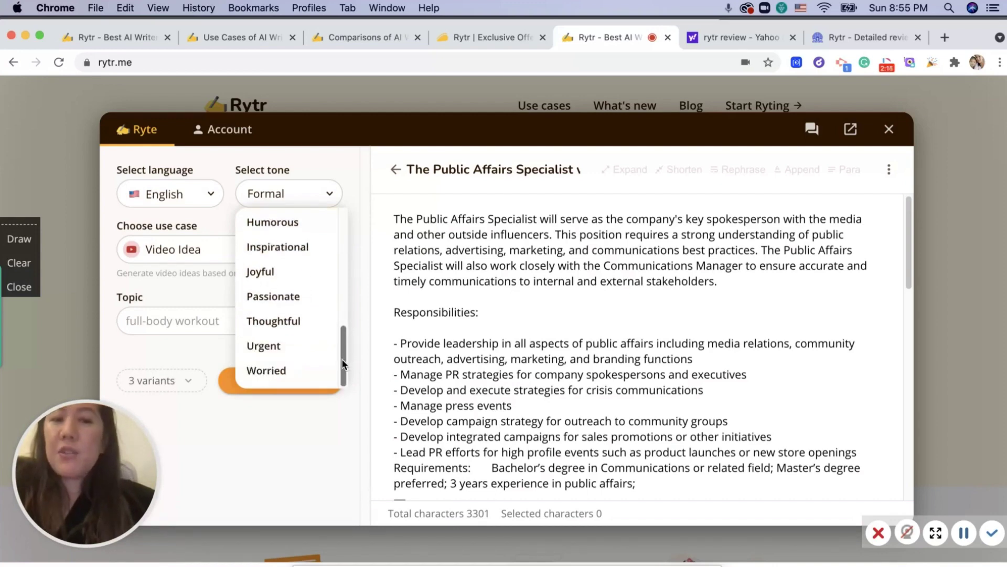
pyautogui.click(357, 245)
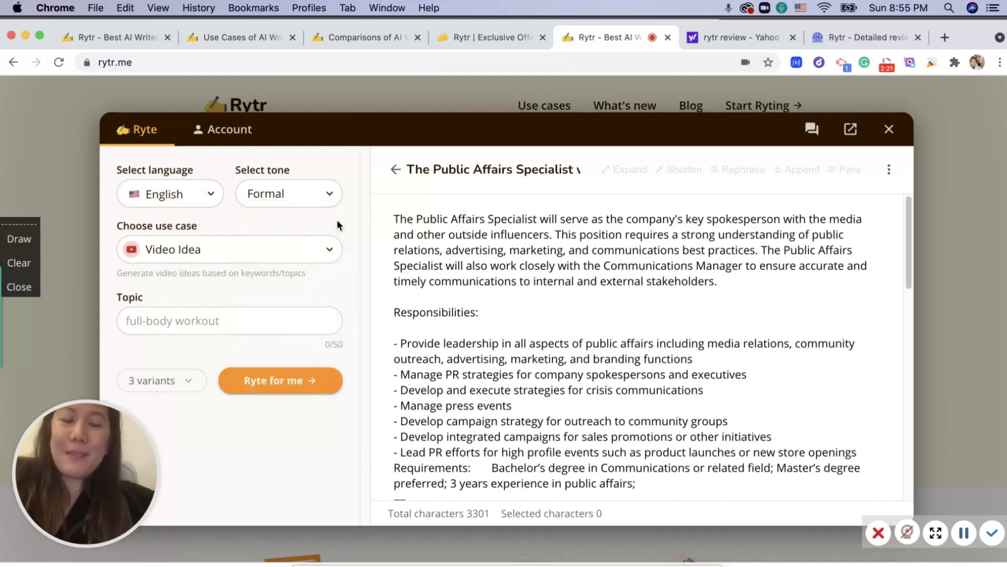
pyautogui.click(331, 204)
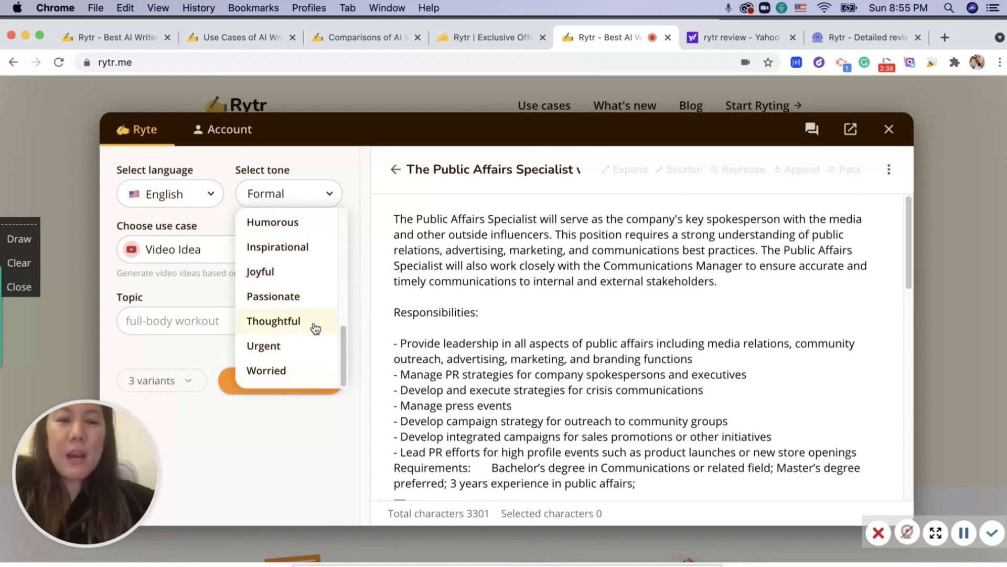
pyautogui.click(317, 298)
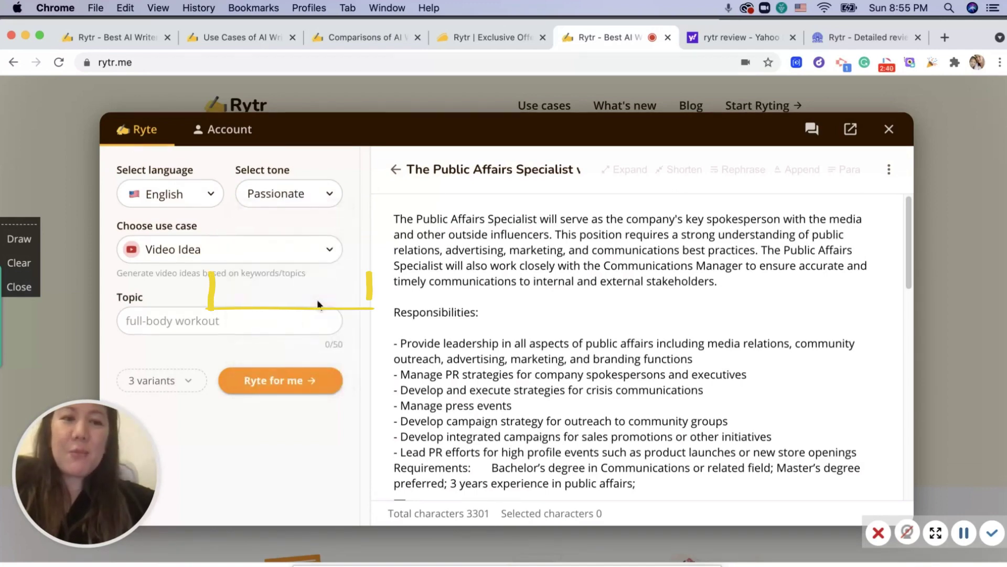
# Enter a video idea topic about pandas being endangered and what we can do to help
pyautogui.click(275, 324)
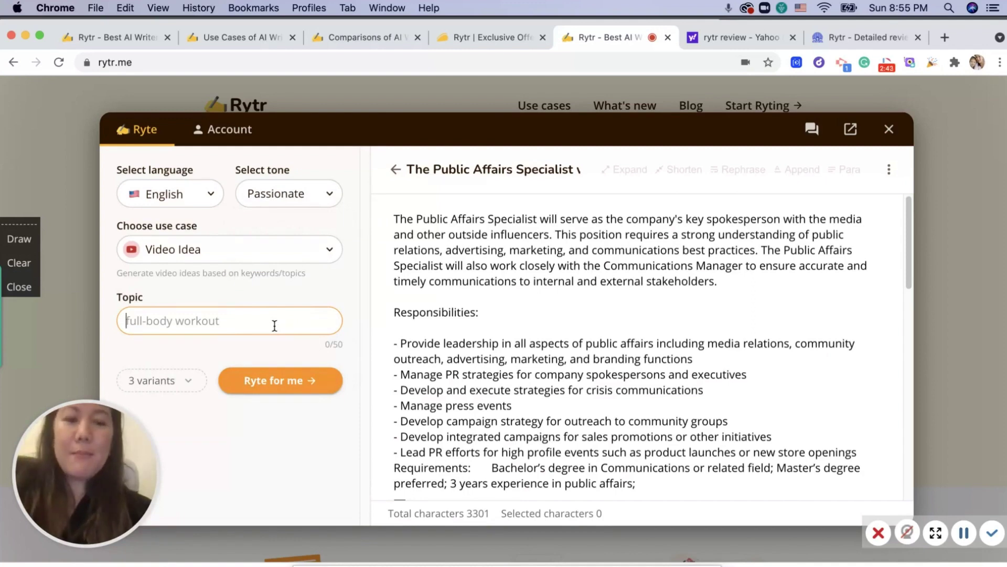
pyautogui.write('pandas are')
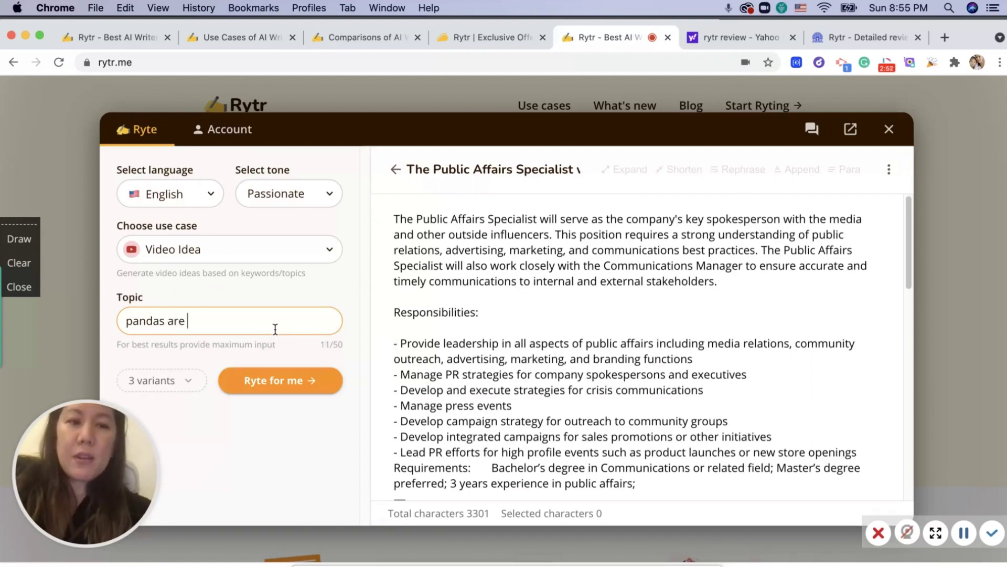
pyautogui.write('endangered. ')
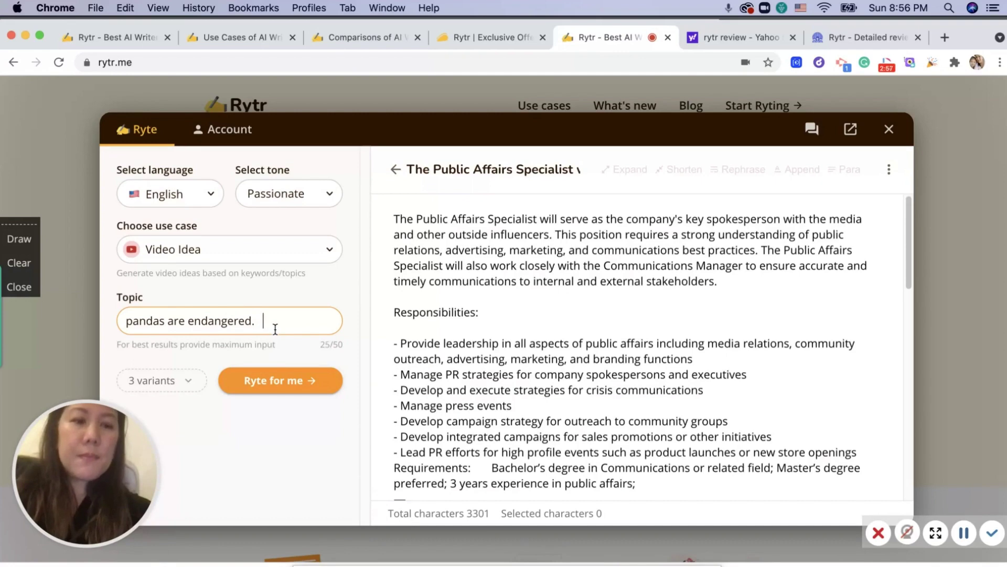
pyautogui.write(' what can')
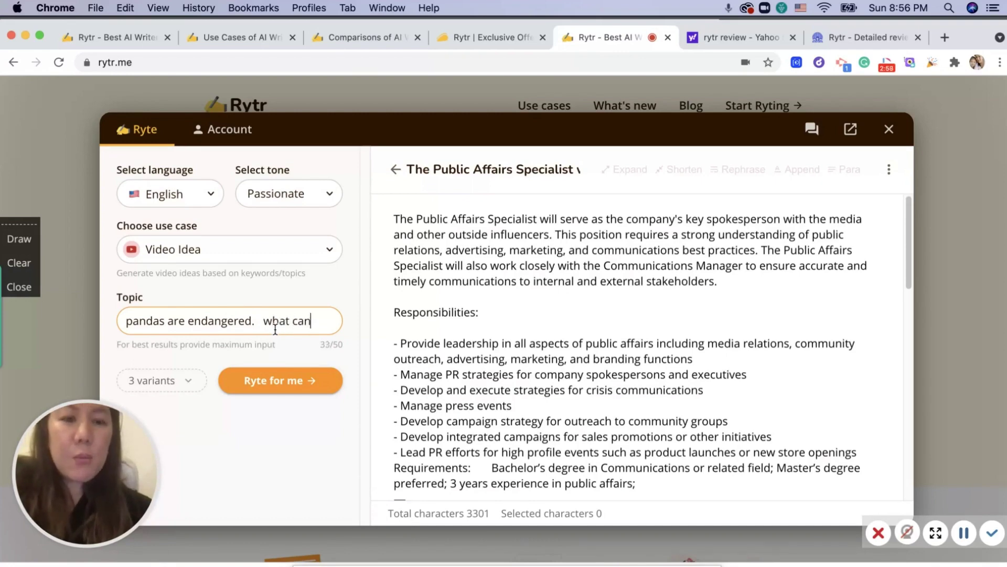
pyautogui.write(' we do to help')
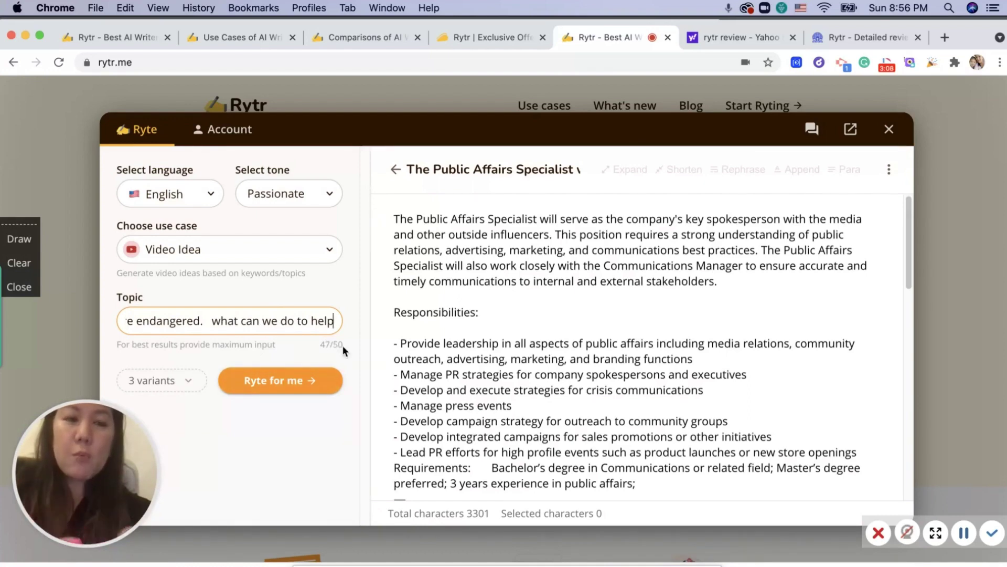
pyautogui.write('.')
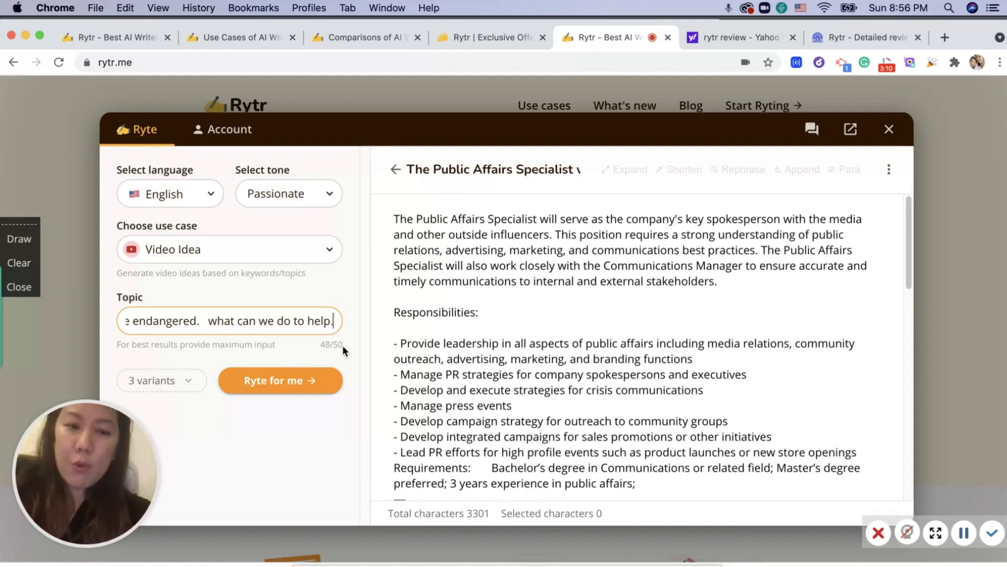
# Set variants to 2 and generate the panda video idea titles
pyautogui.click(187, 385)
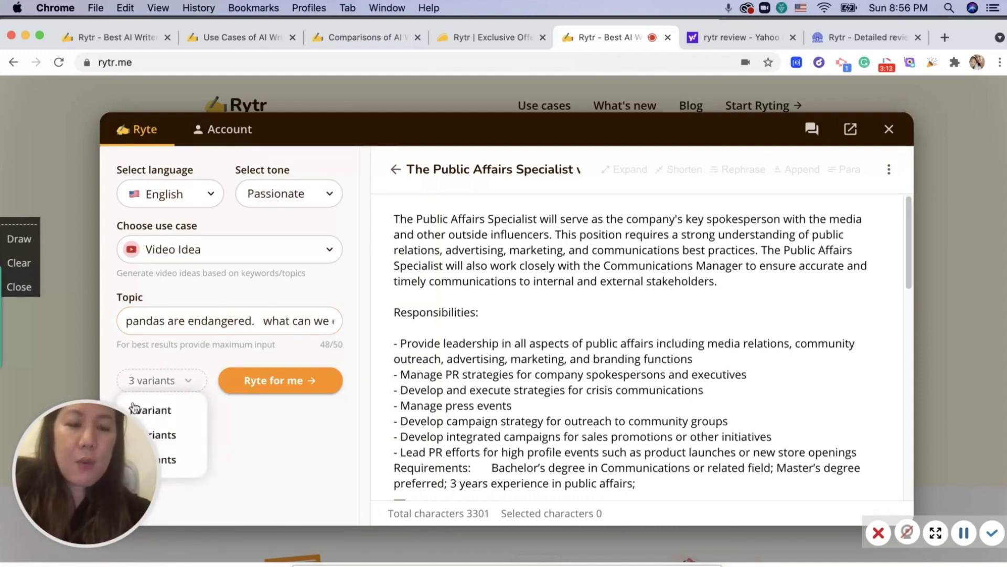
pyautogui.moveTo(93, 413); pyautogui.dragTo(47, 331)
pyautogui.click(179, 382)
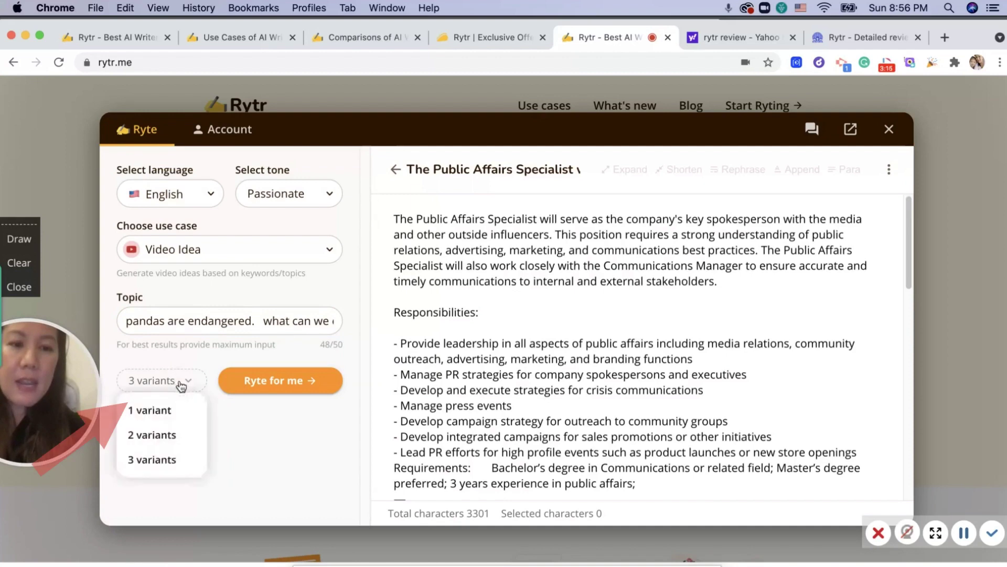
pyautogui.click(173, 434)
pyautogui.moveTo(79, 399); pyautogui.dragTo(71, 252)
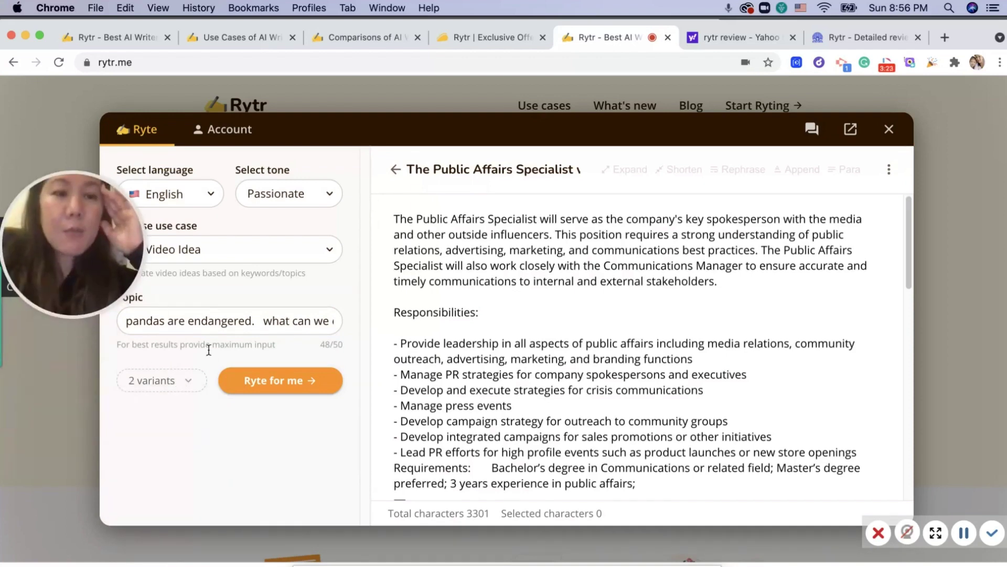
pyautogui.click(249, 385)
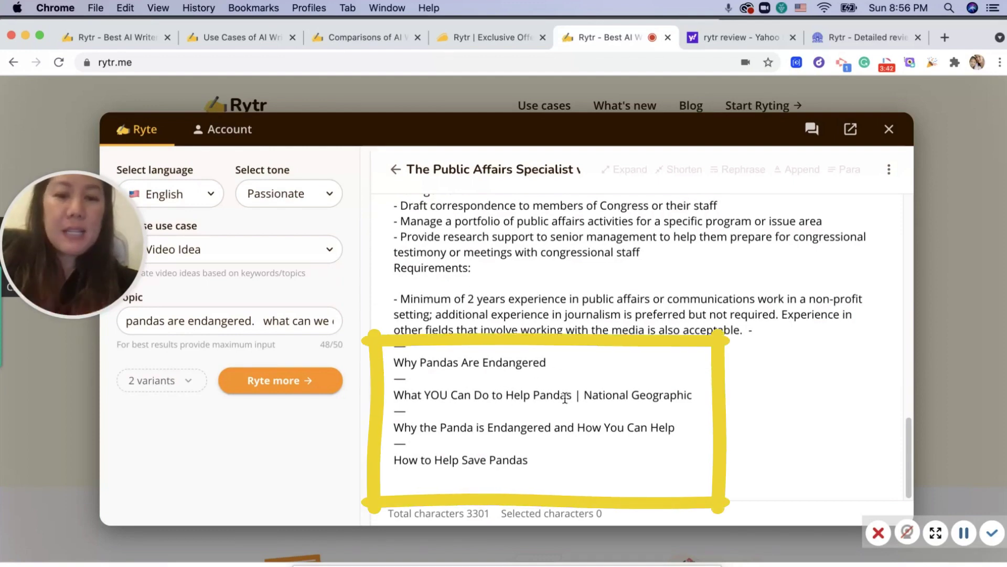
# Create a new document with the Job Description use case for 'Web designer for federal government'
pyautogui.click(396, 169)
pyautogui.click(448, 178)
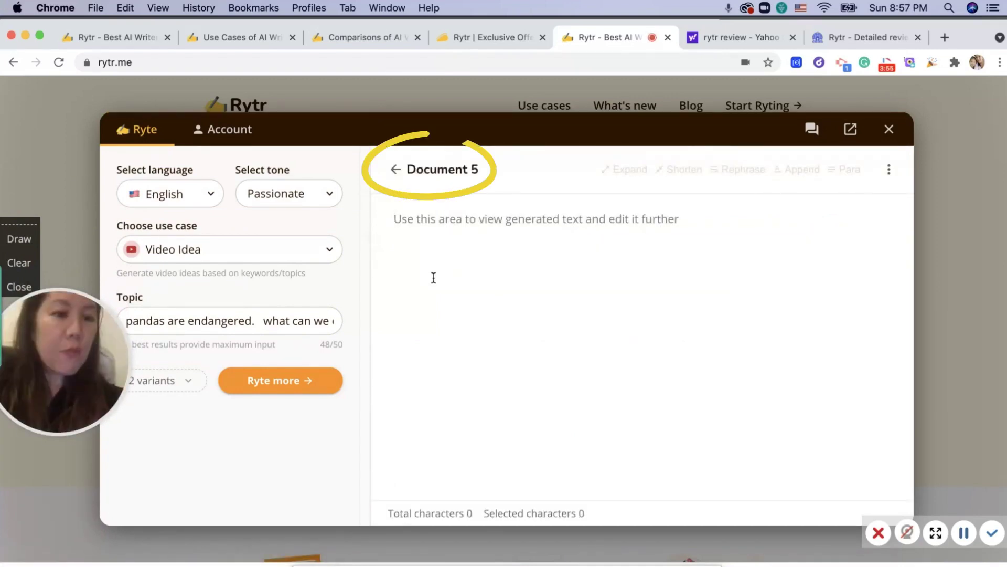
pyautogui.click(250, 253)
pyautogui.moveTo(348, 405); pyautogui.dragTo(344, 318)
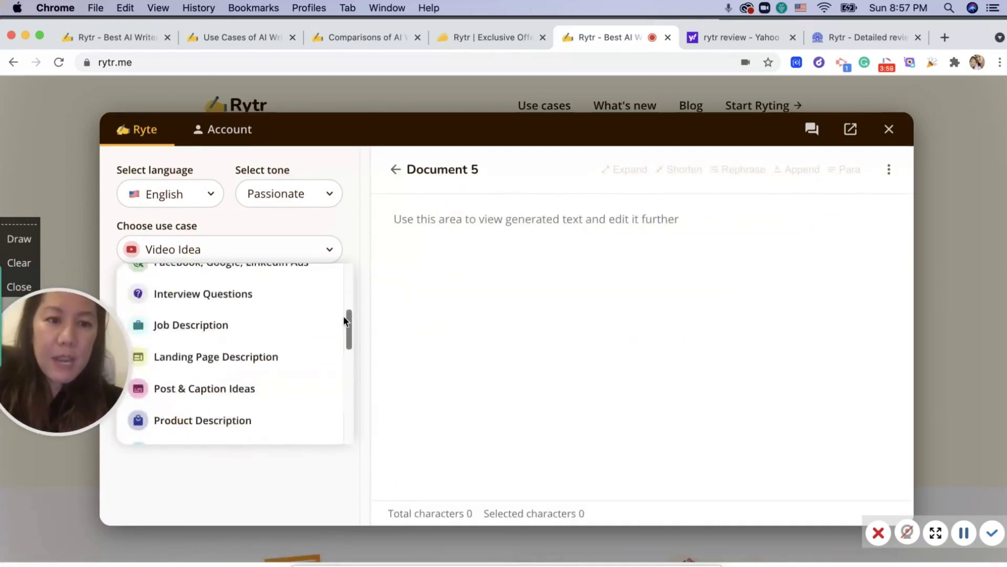
pyautogui.click(310, 324)
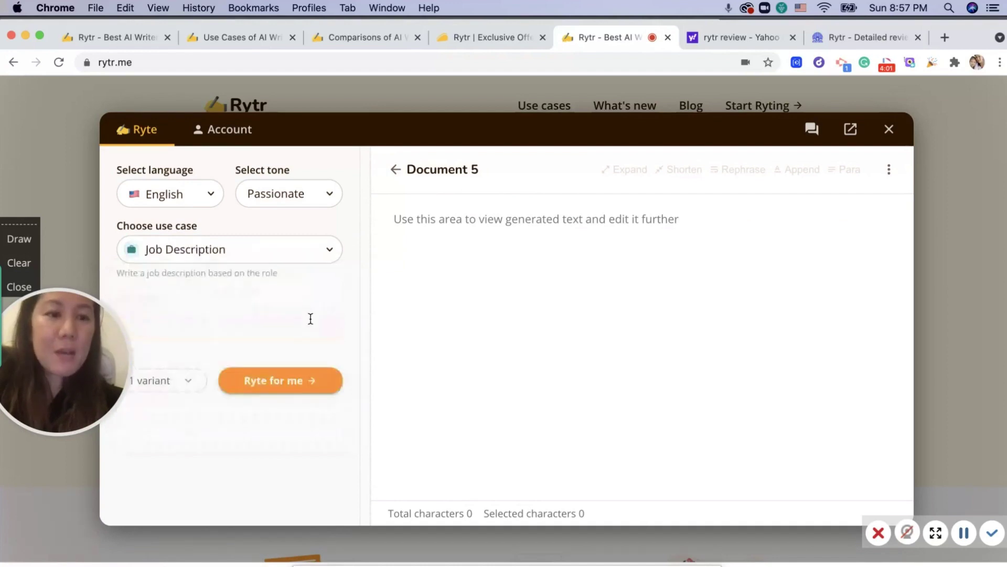
pyautogui.click(199, 321)
pyautogui.write('W')
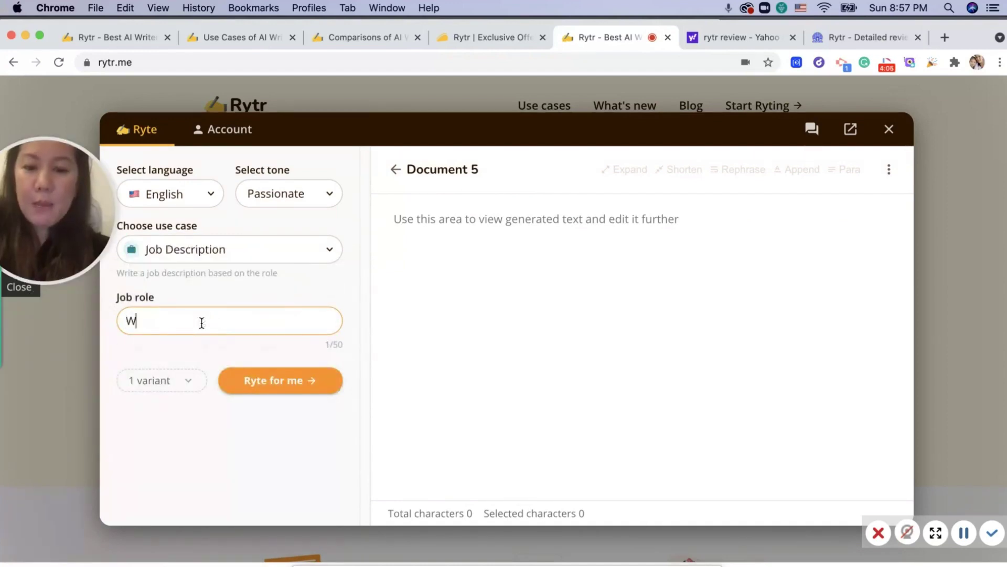
pyautogui.write('eb desig')
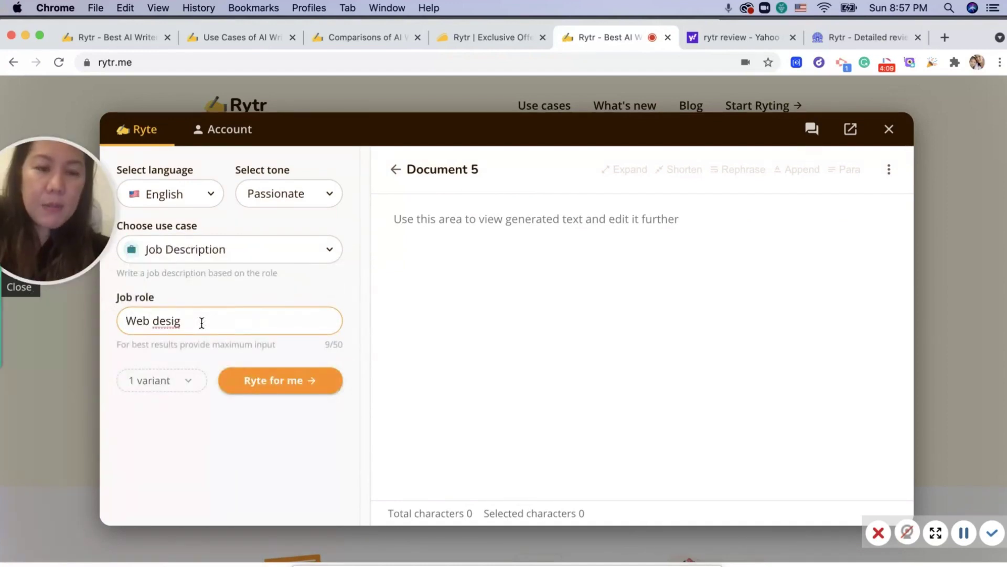
pyautogui.write('ner')
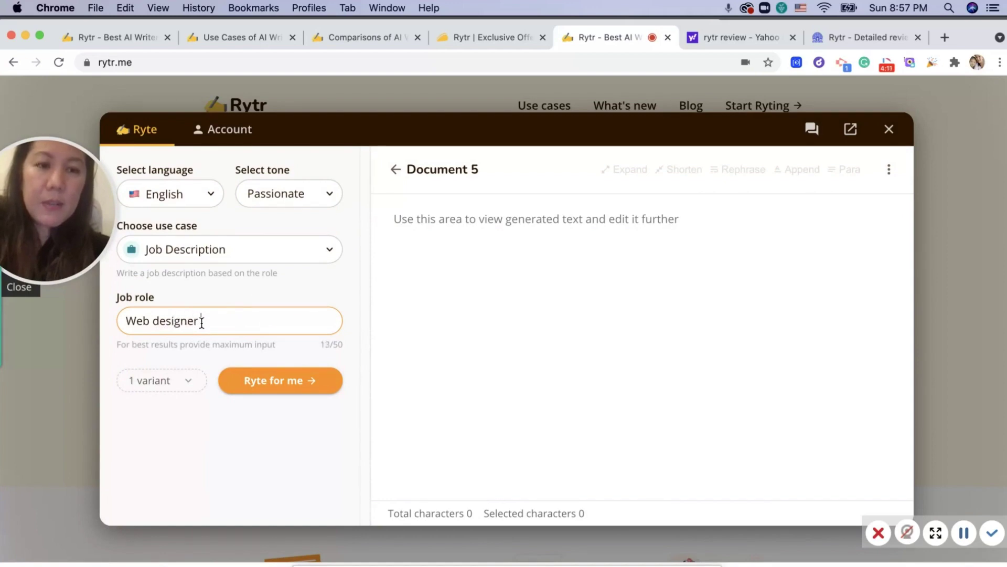
pyautogui.write(' for fed')
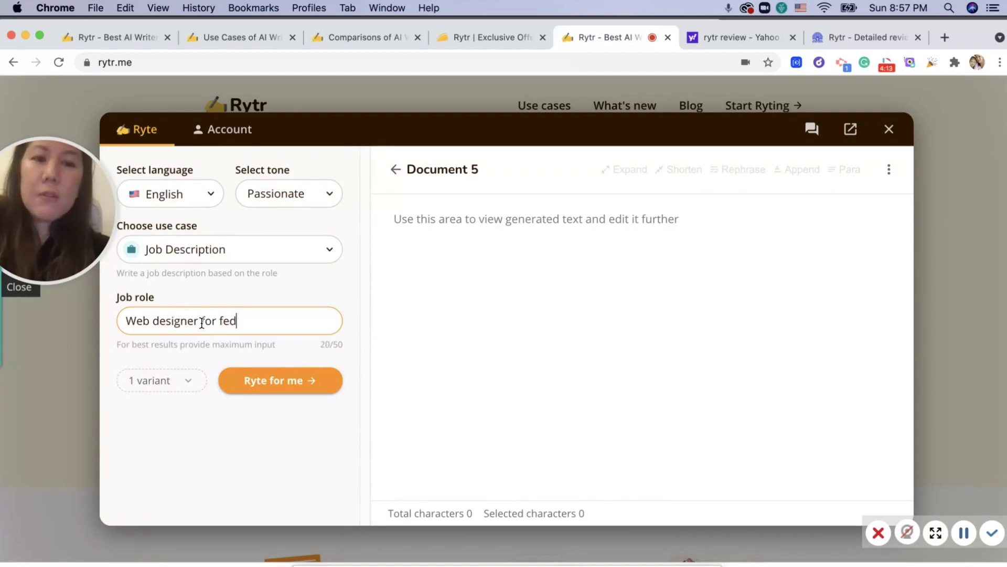
pyautogui.write('eral governm')
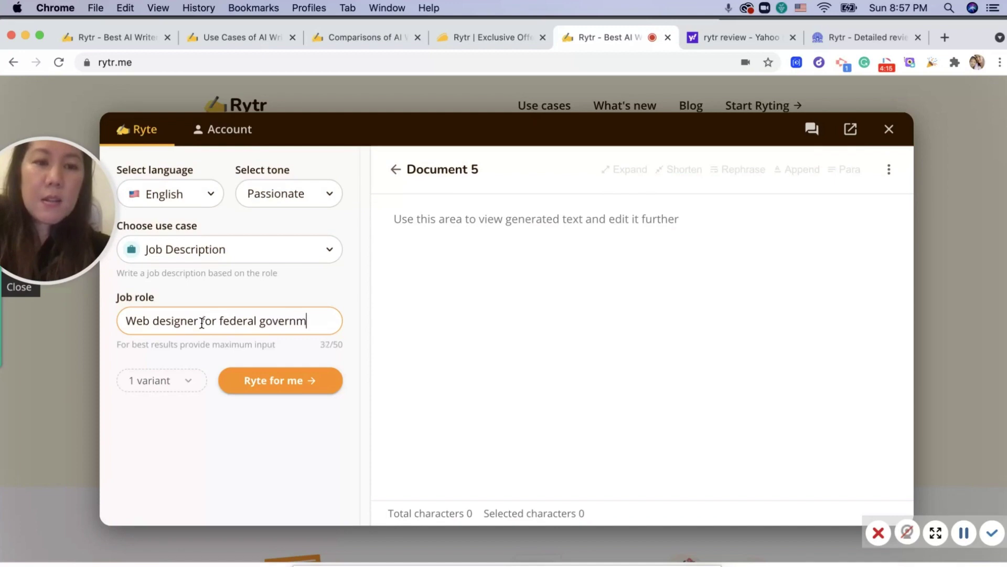
pyautogui.write('ent')
# Request 3 variants and generate the job descriptions
pyautogui.click(167, 382)
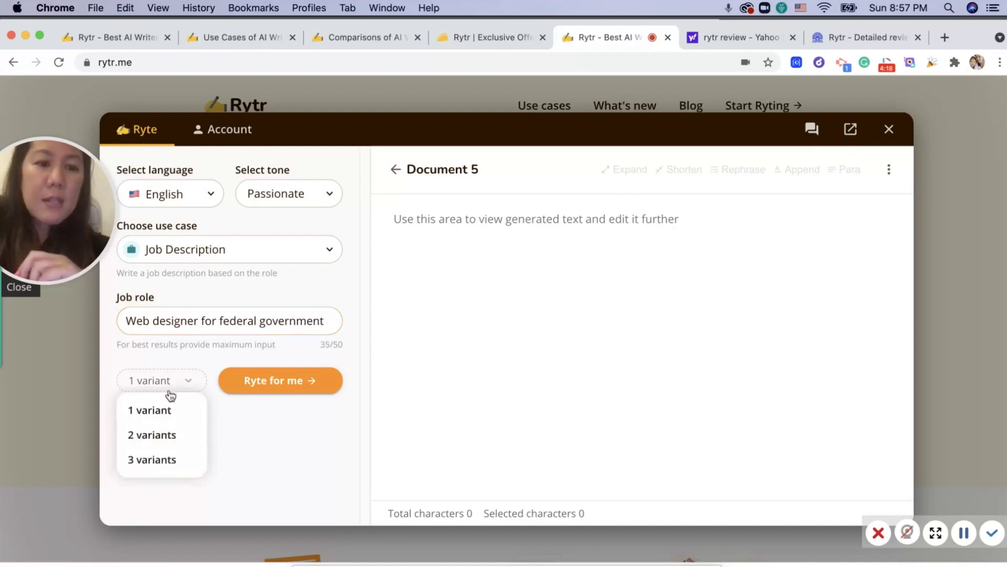
pyautogui.click(171, 456)
pyautogui.click(280, 389)
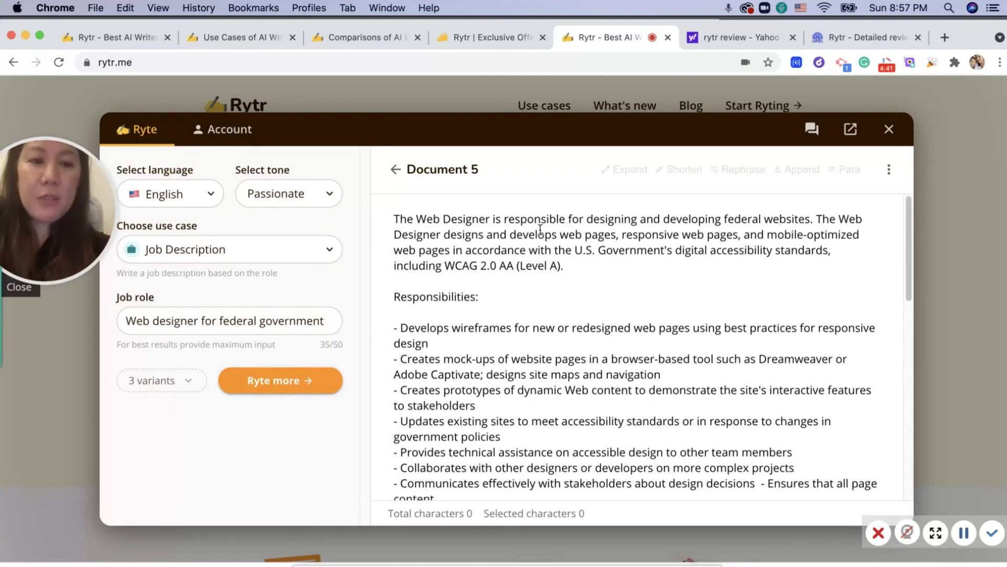
# Scroll through the three generated web designer job descriptions and select the first one
pyautogui.scroll(-2, 845, 242)
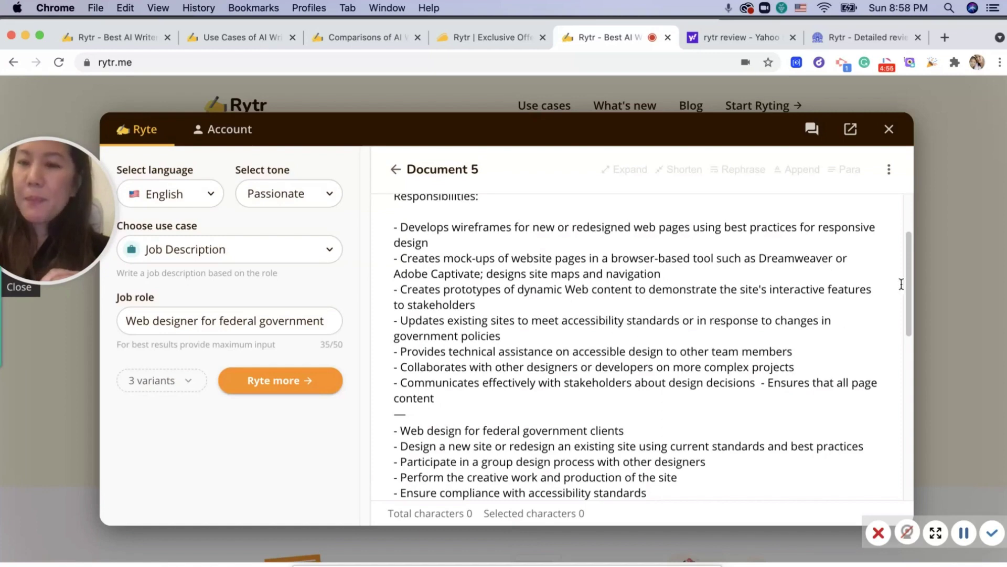
pyautogui.moveTo(911, 278); pyautogui.dragTo(907, 340)
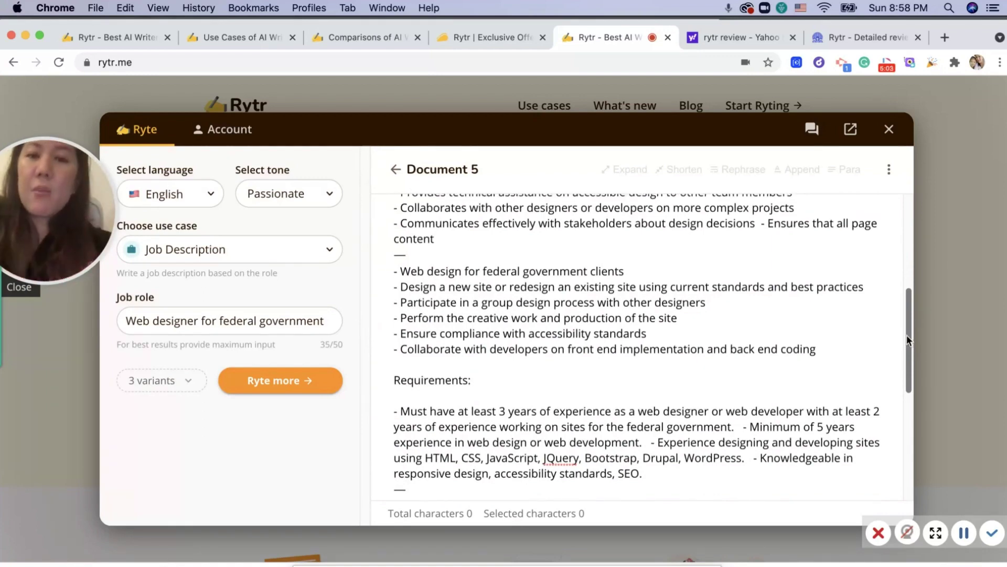
pyautogui.moveTo(907, 335); pyautogui.dragTo(915, 281)
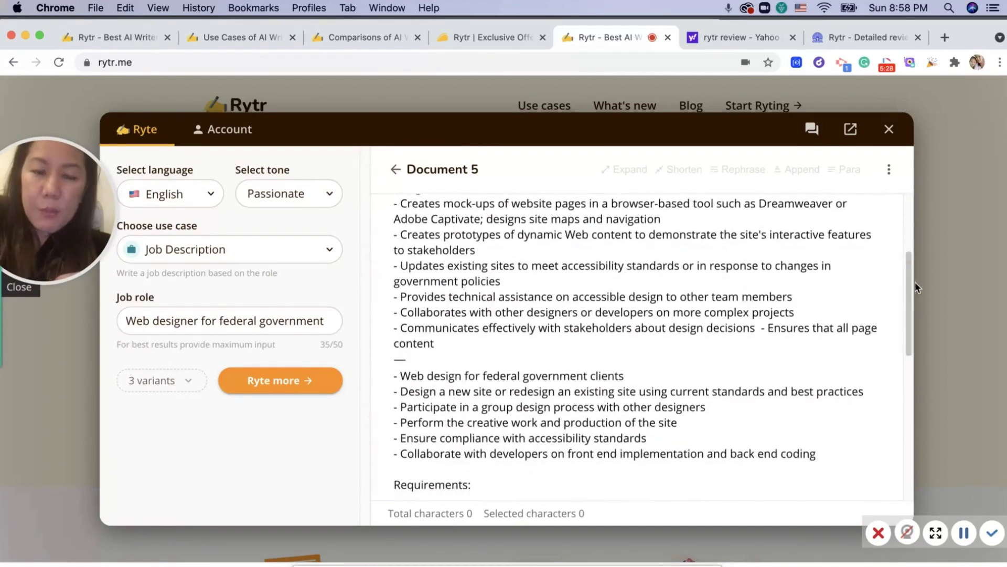
pyautogui.moveTo(478, 341); pyautogui.dragTo(396, 207)
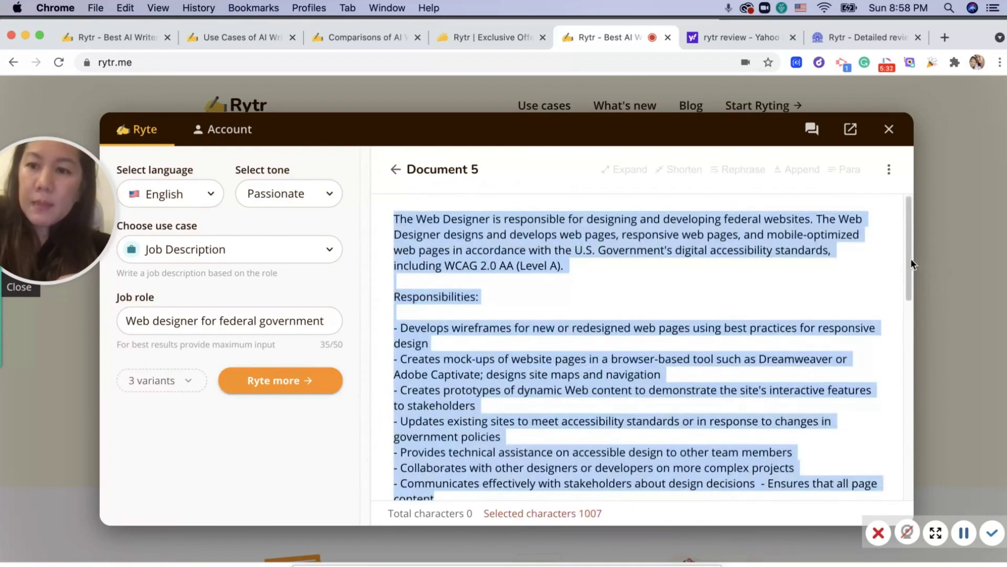
pyautogui.moveTo(911, 258); pyautogui.dragTo(921, 367)
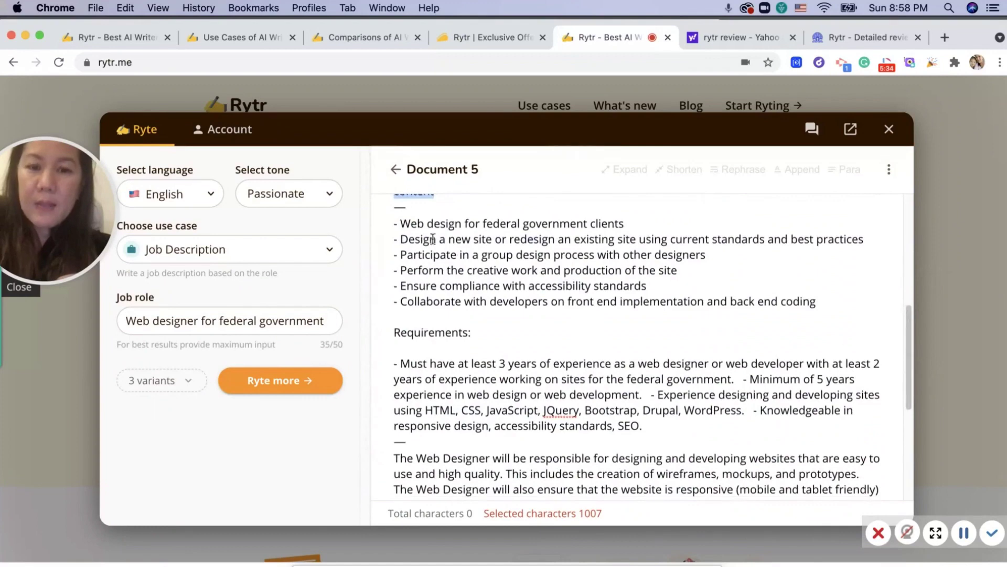
pyautogui.scroll(-2, 778, 402)
pyautogui.click(229, 249)
pyautogui.scroll(-10, 274, 362)
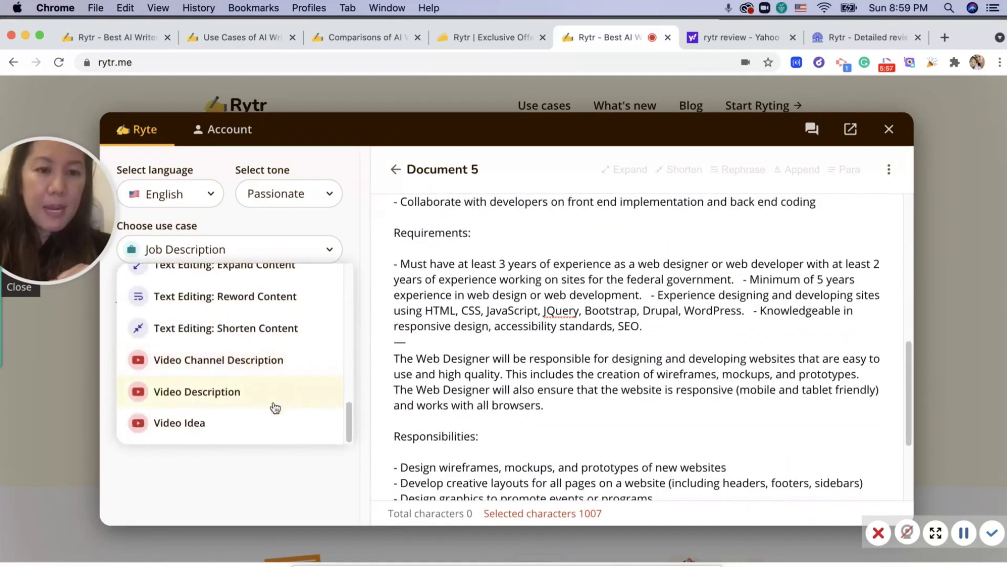
# Generate Video Idea titles for the topic 'New software video requview for appsumo'
pyautogui.click(266, 421)
pyautogui.write('Ne')
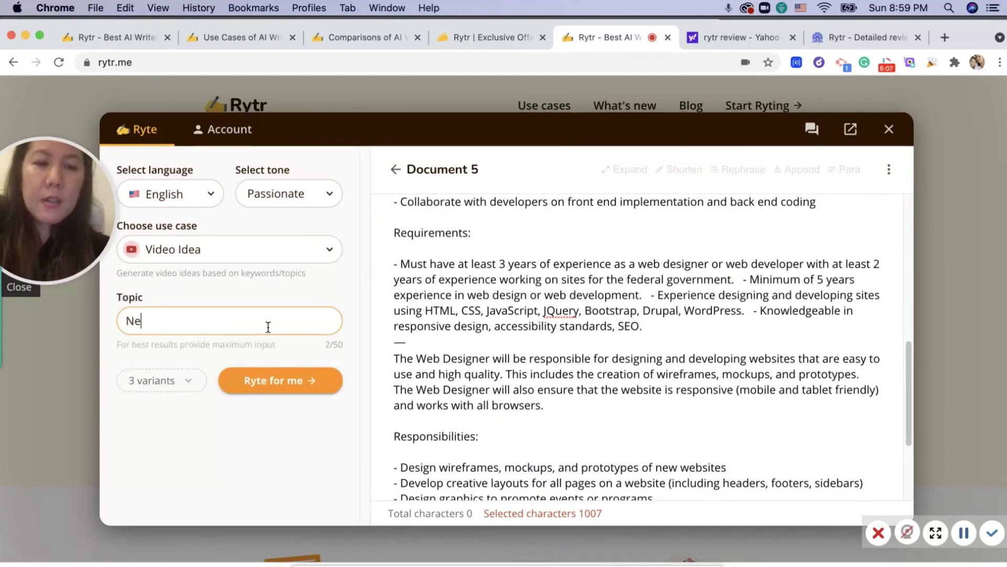
pyautogui.write('w software video re')
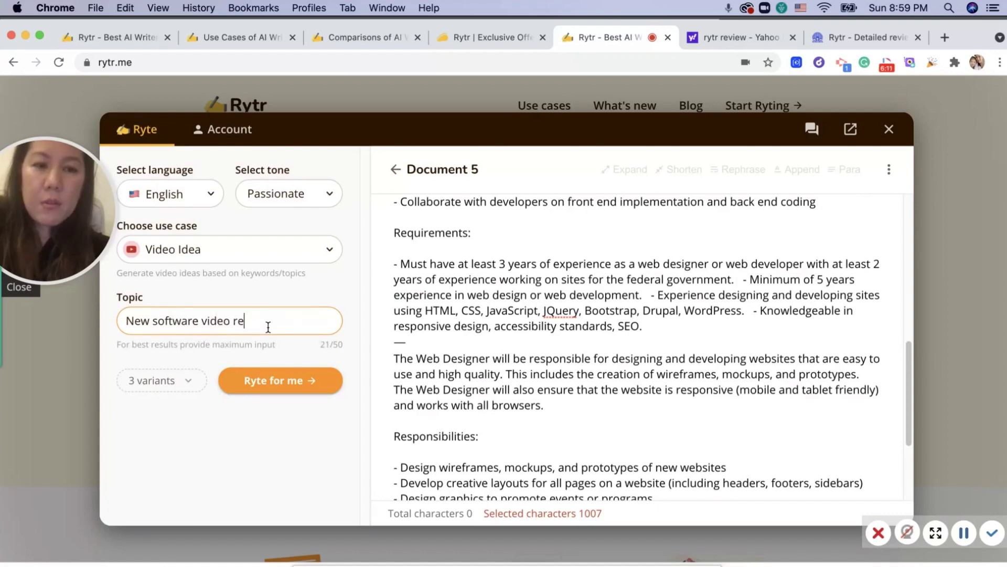
pyautogui.write('quview for')
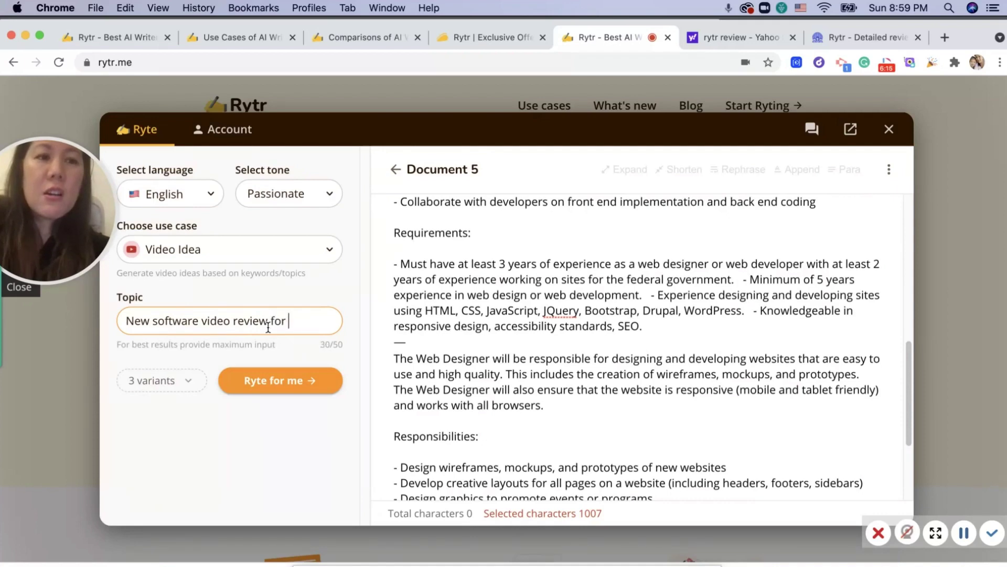
pyautogui.write(' appsumo')
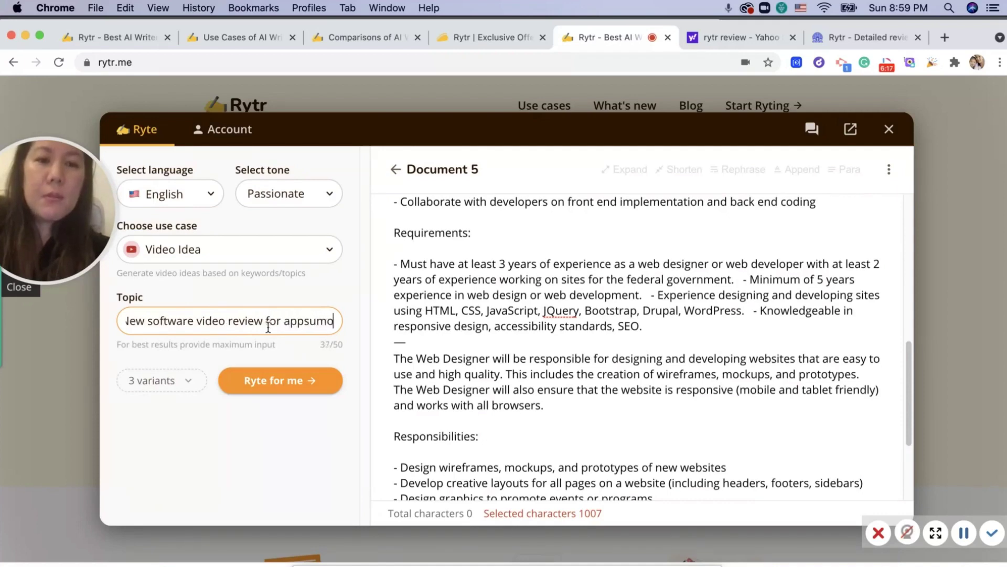
pyautogui.click(289, 385)
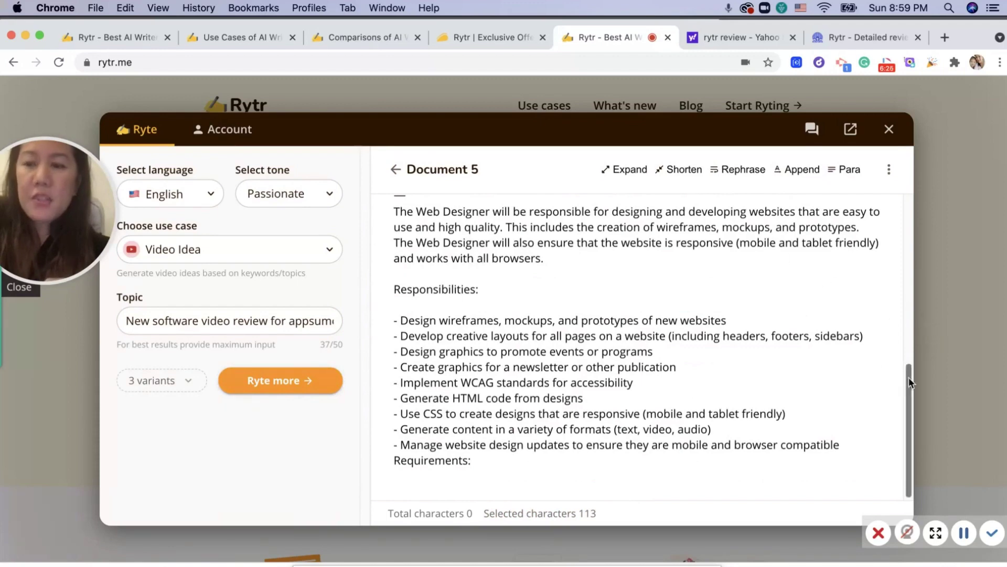
pyautogui.moveTo(909, 376); pyautogui.dragTo(906, 199)
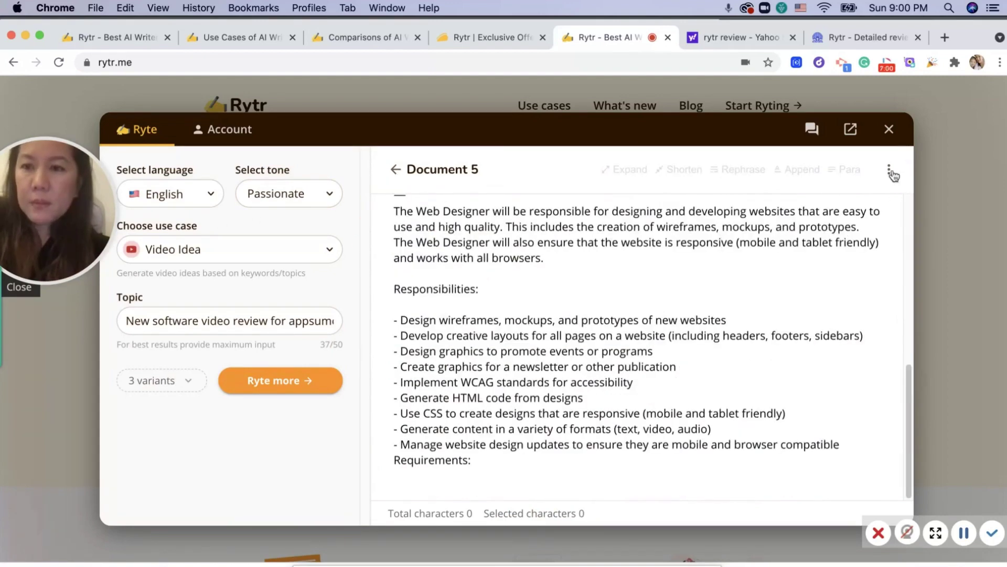
# Delete Document 5 from its options menu and confirm the permanent deletion
pyautogui.click(892, 174)
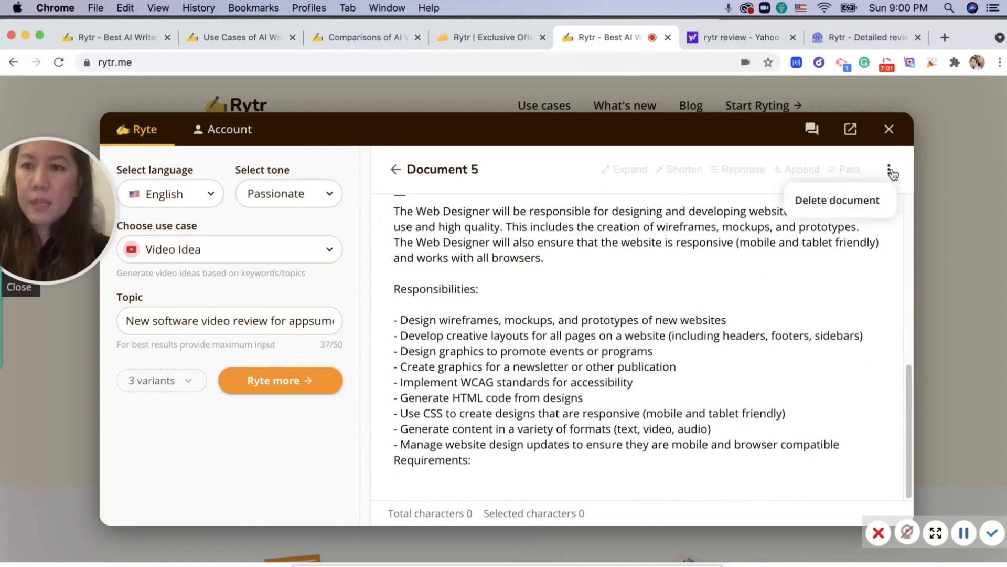
pyautogui.click(873, 202)
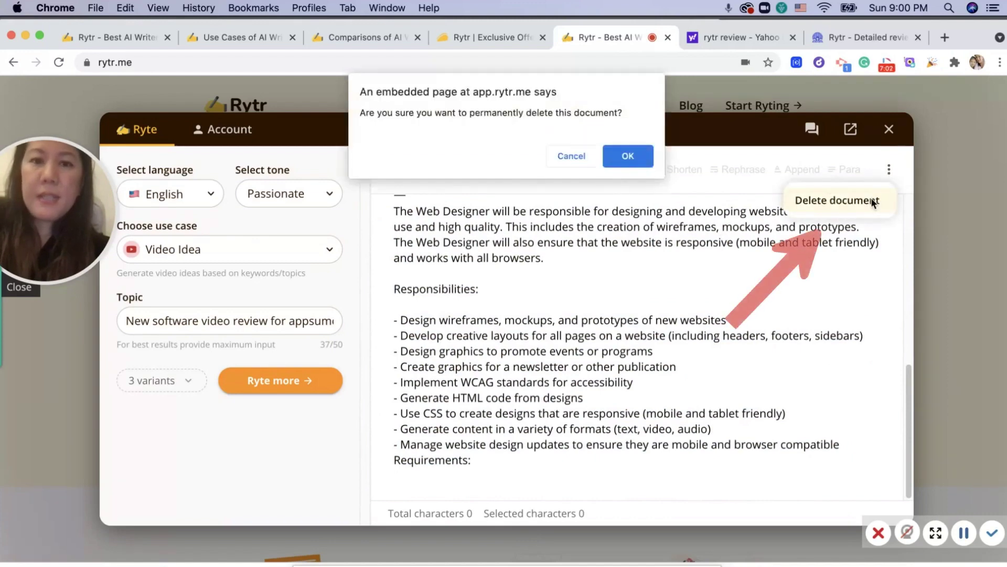
pyautogui.click(610, 158)
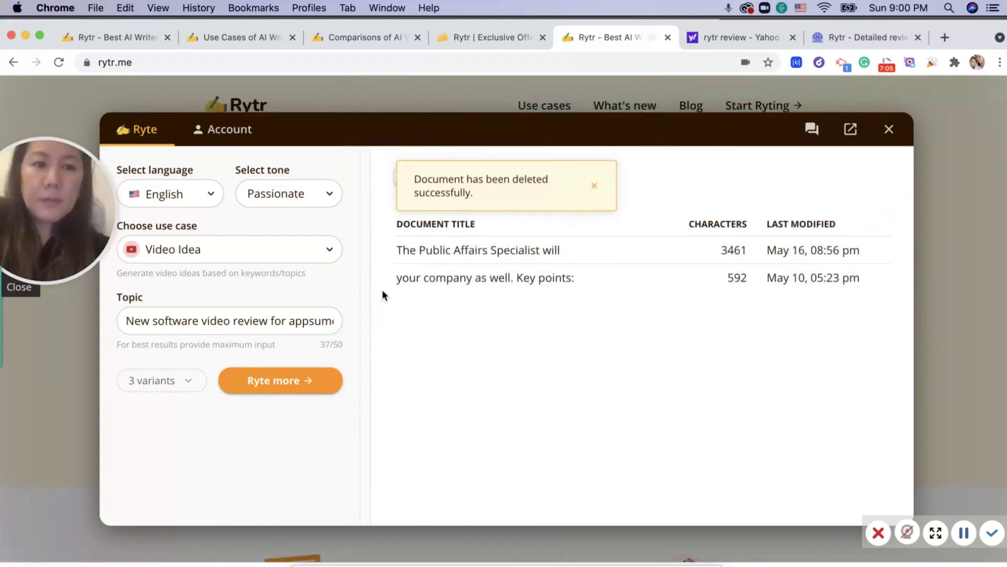
pyautogui.click(271, 250)
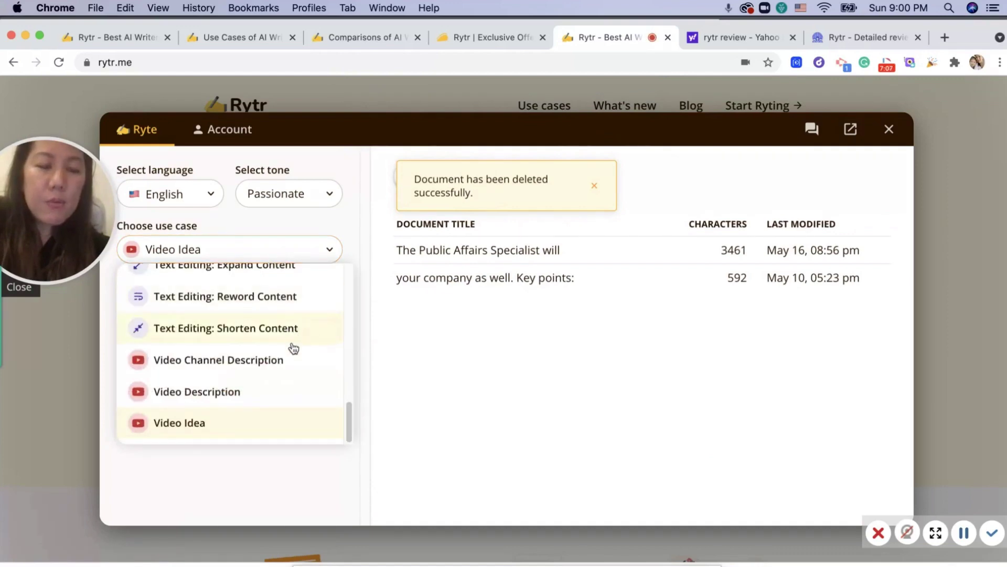
# Generate Video Channel Descriptions for 'Learn how to adit in phogoshop using the ersase tool and actionscripts.'
pyautogui.click(302, 373)
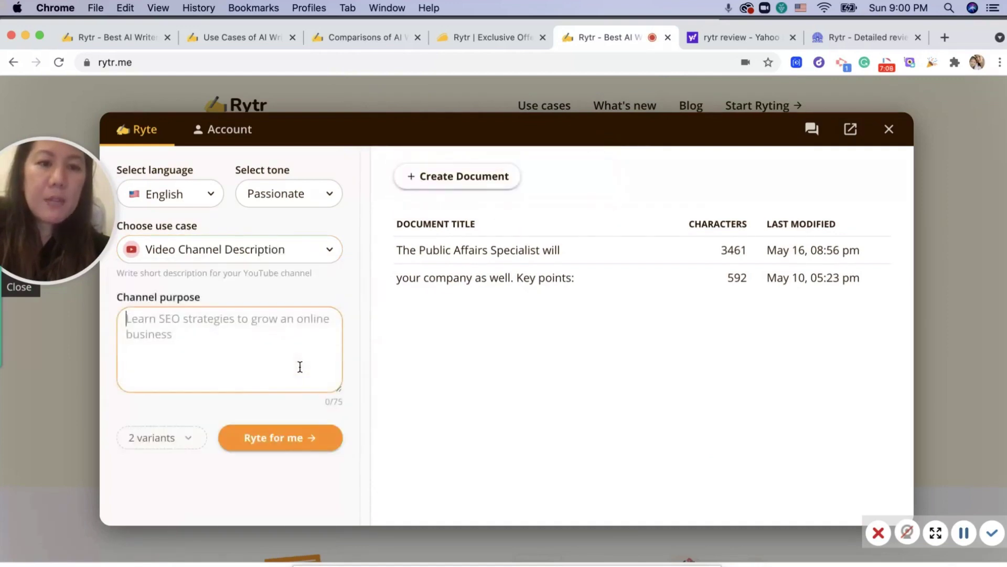
pyautogui.write('L')
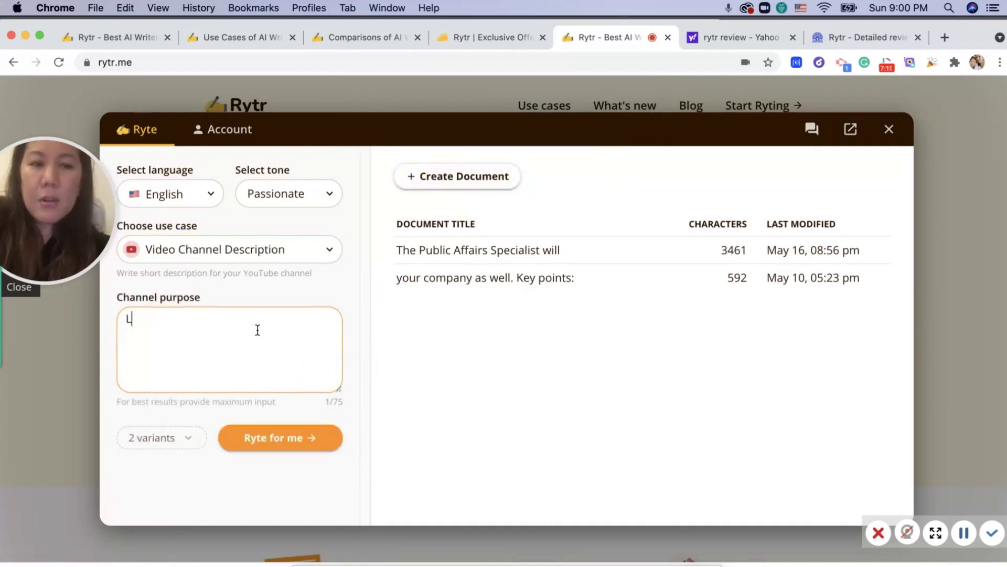
pyautogui.write('earn how to ')
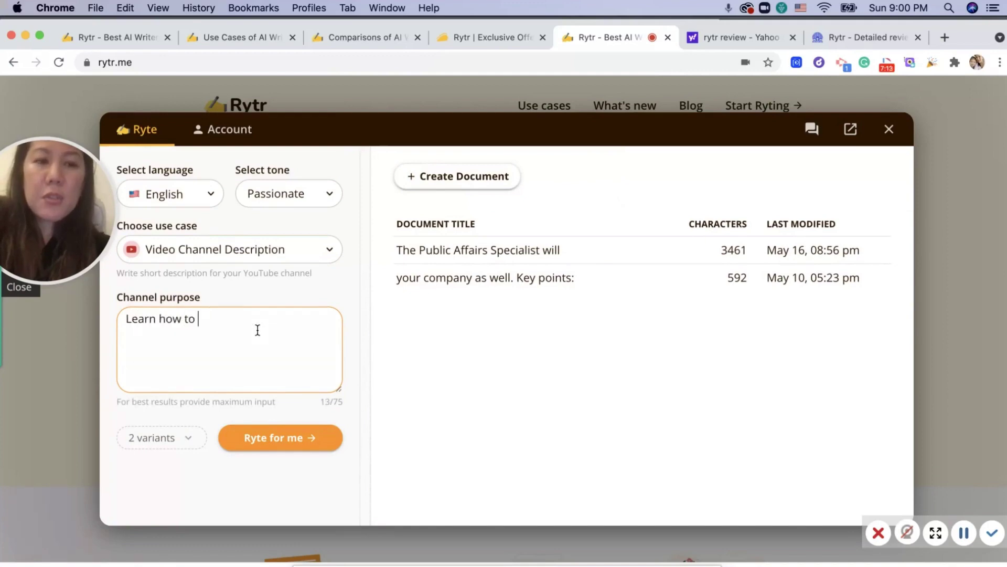
pyautogui.write('adit in ')
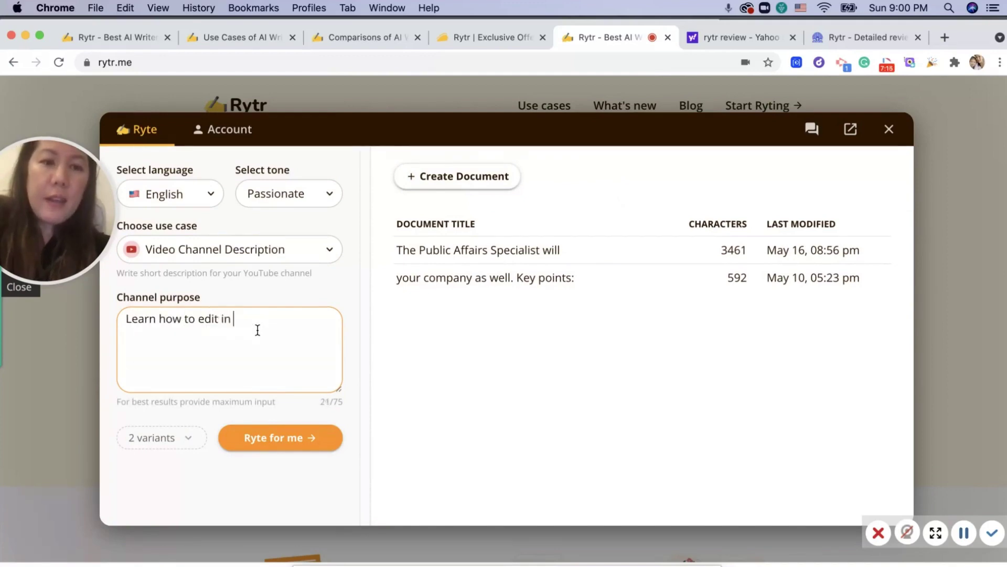
pyautogui.write('phog')
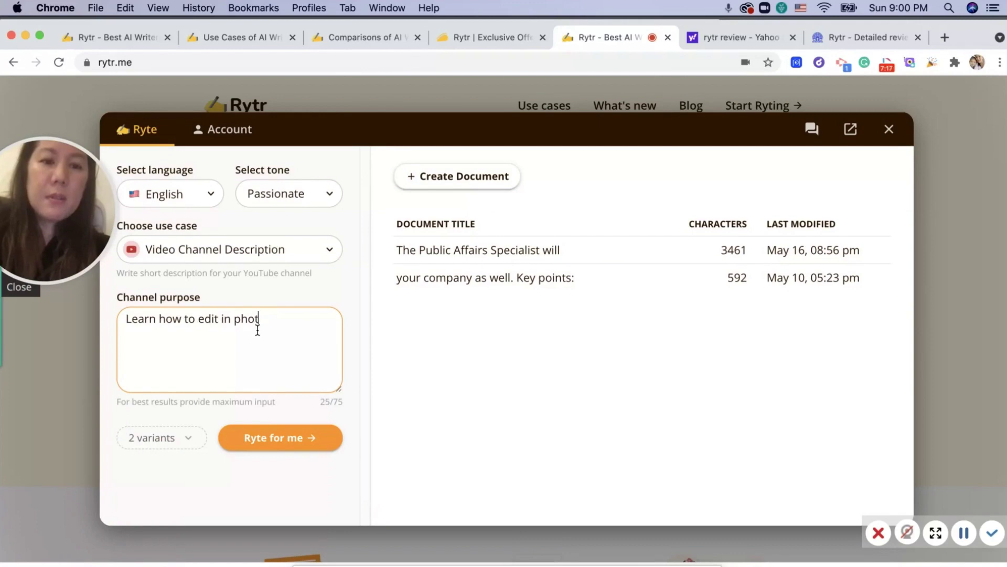
pyautogui.write('oshop.')
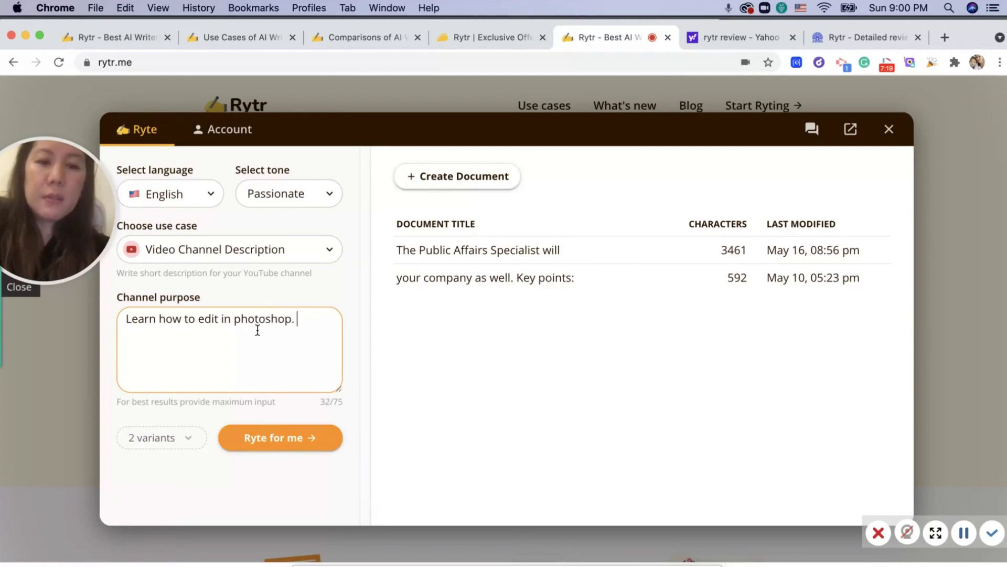
pyautogui.press('BackSpace')
pyautogui.write('using the ')
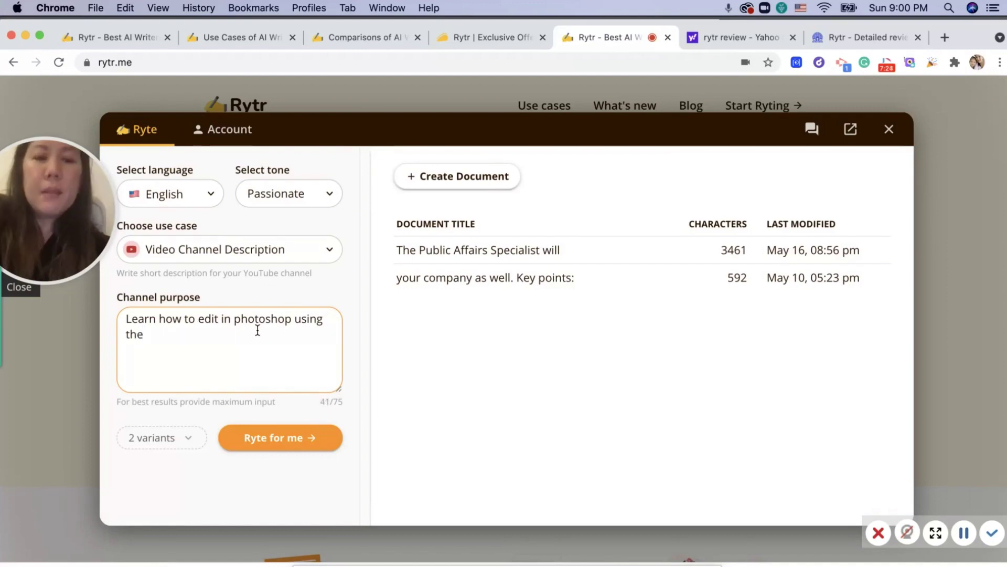
pyautogui.write('er')
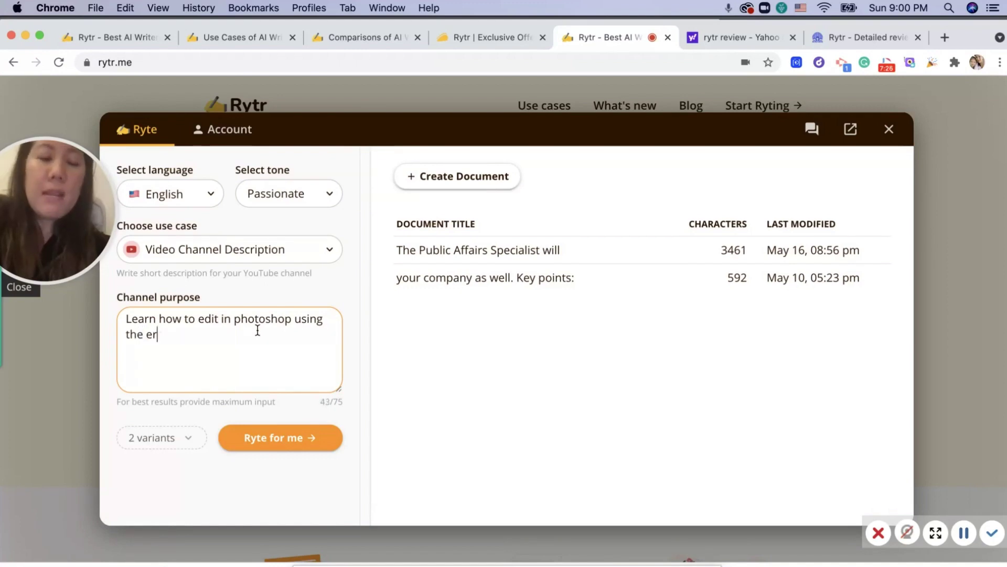
pyautogui.write('s')
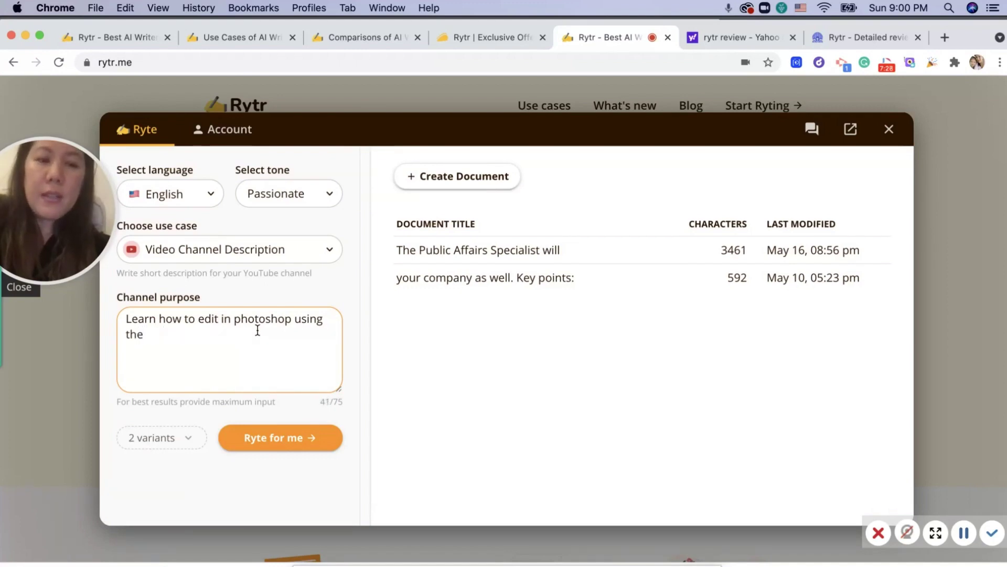
pyautogui.write('ase')
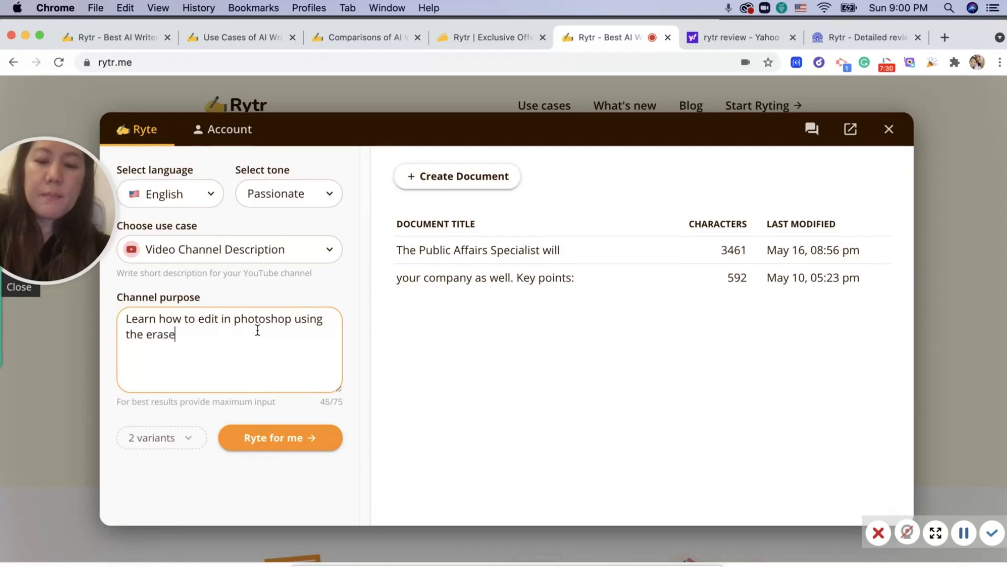
pyautogui.write(' tool and a')
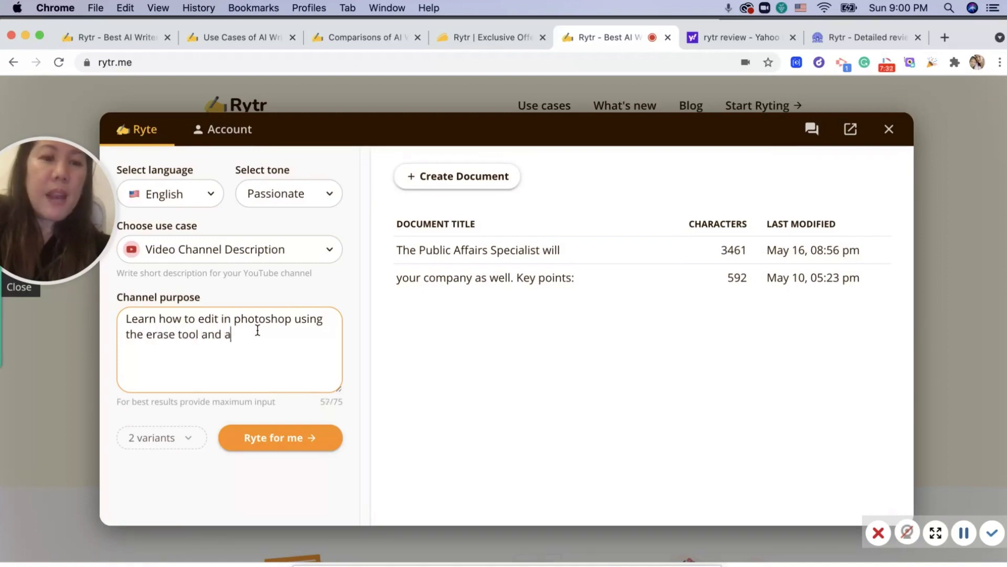
pyautogui.write('ctionscripts.')
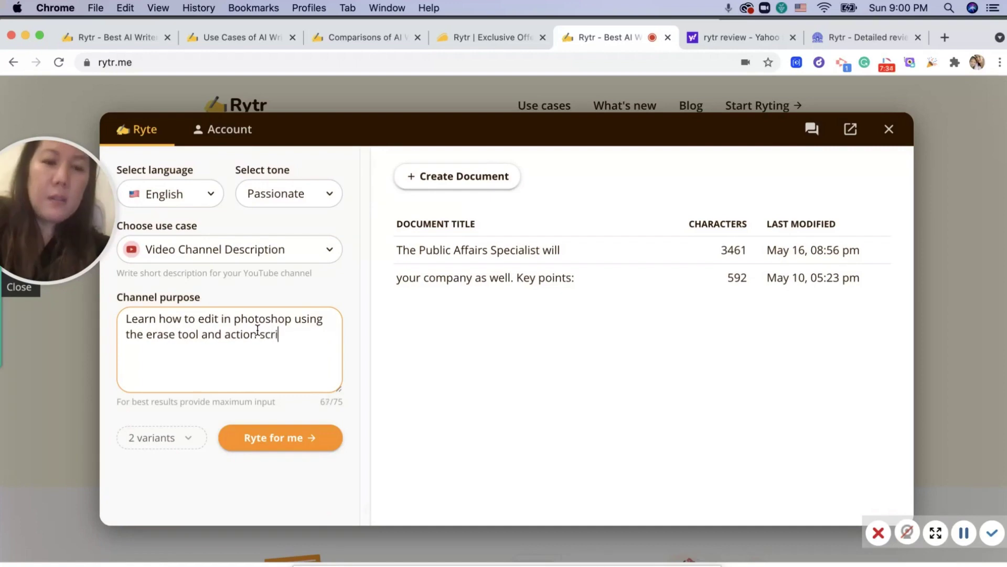
pyautogui.click(265, 441)
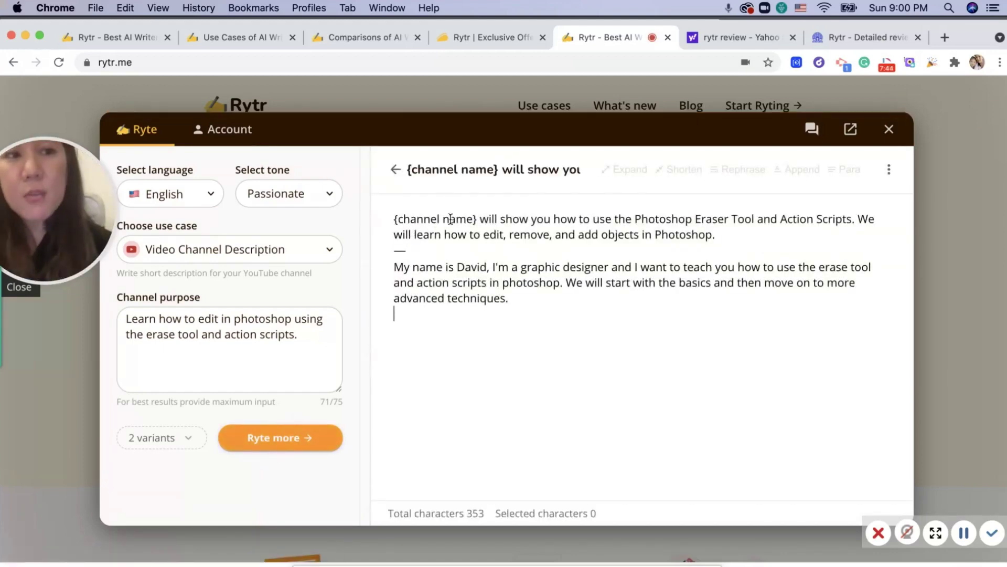
# Replace the {channel name} placeholder with 'somesai' and fill in the presenter's name
pyautogui.moveTo(477, 220); pyautogui.dragTo(376, 219)
pyautogui.write('somesai')
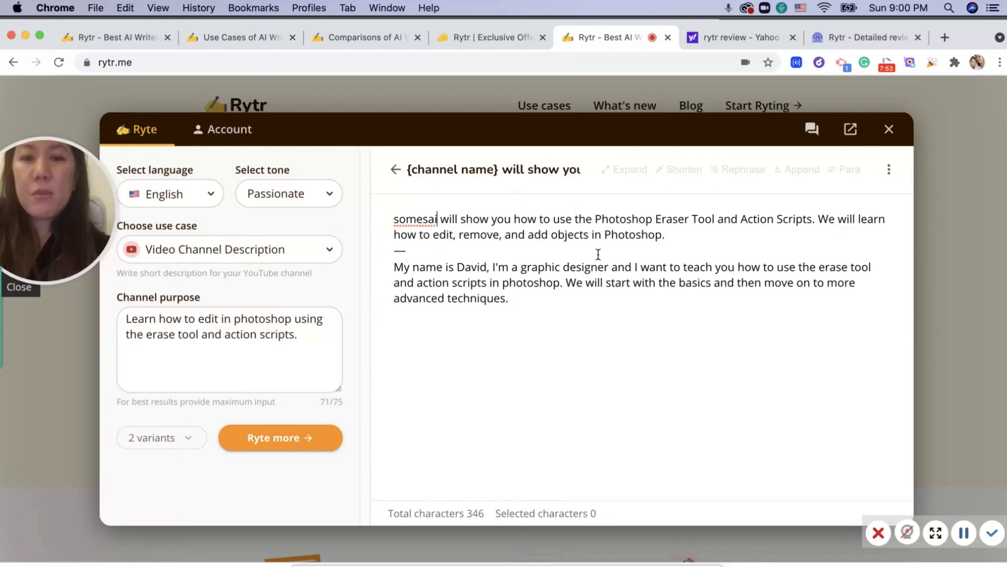
pyautogui.doubleClick(458, 267)
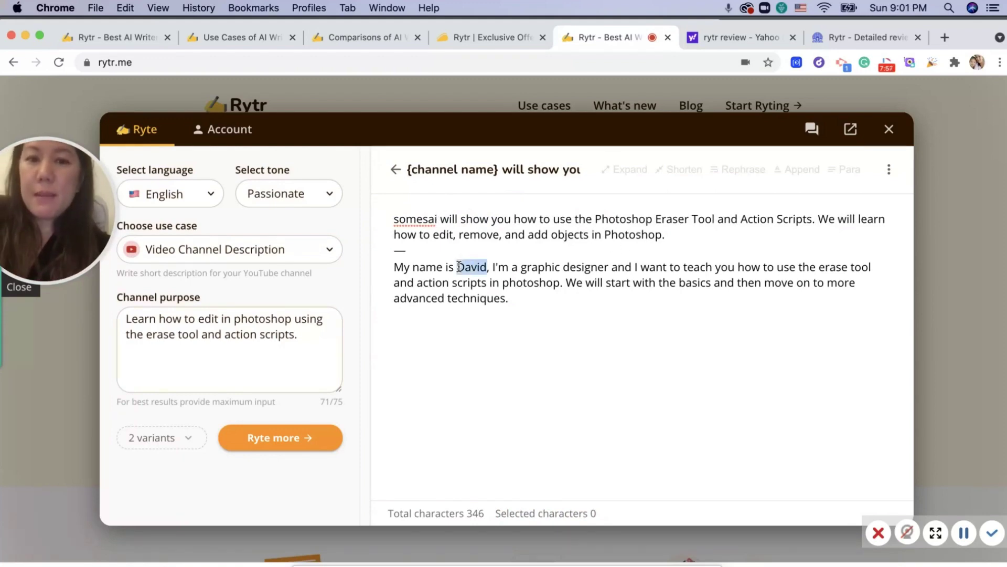
pyautogui.write('Frances')
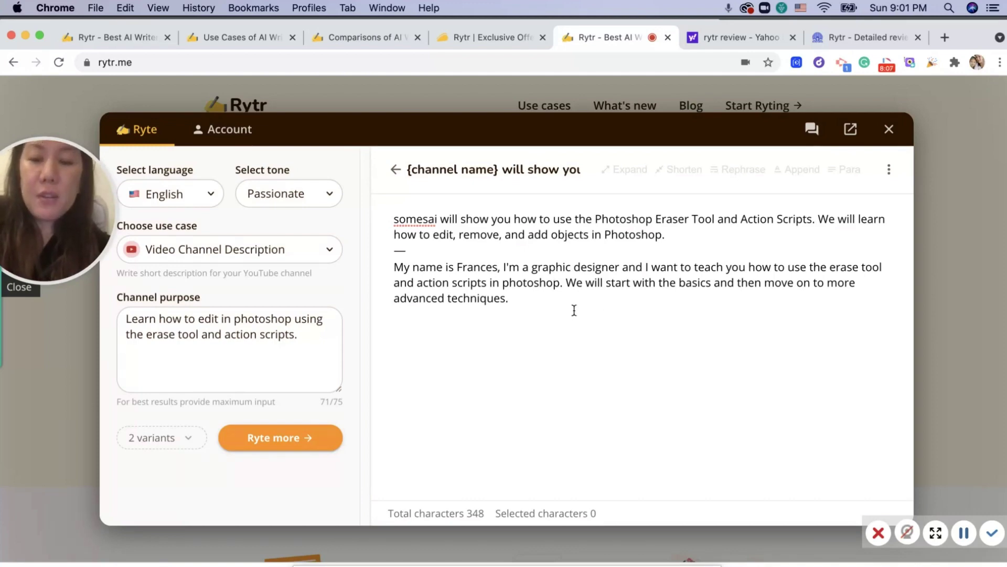
# Shorten the second description paragraph and return to the document list
pyautogui.moveTo(534, 300); pyautogui.dragTo(405, 268)
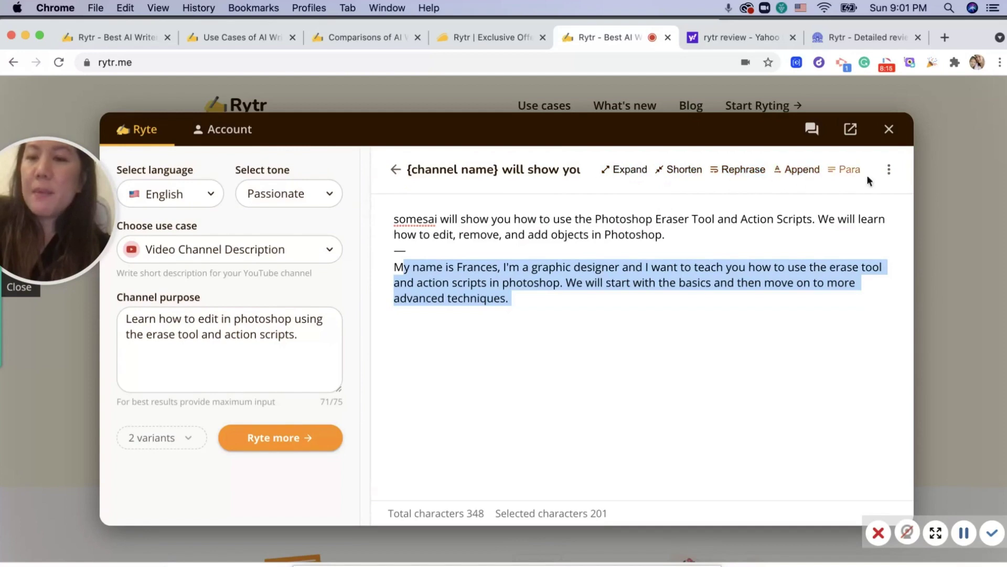
pyautogui.click(890, 171)
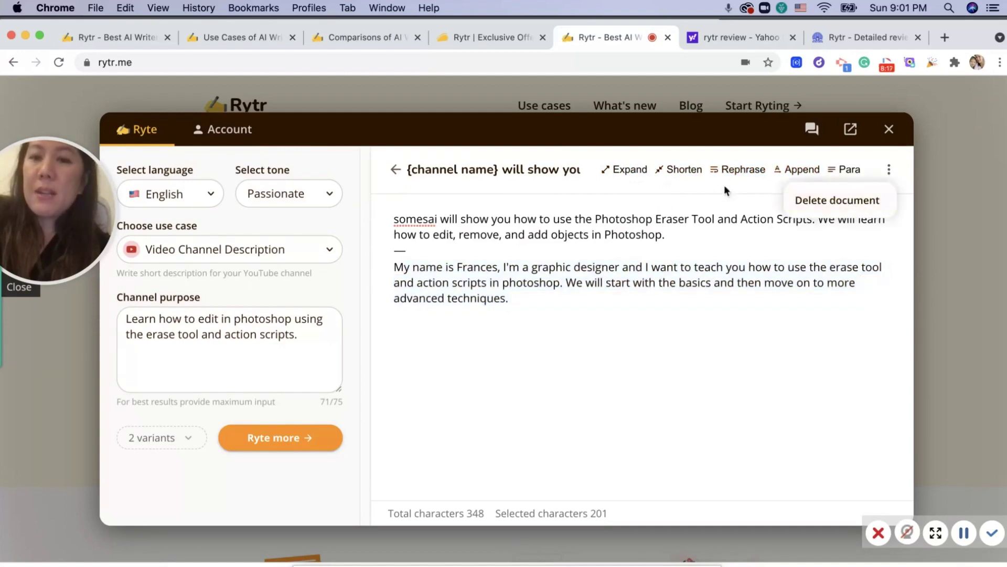
pyautogui.click(691, 176)
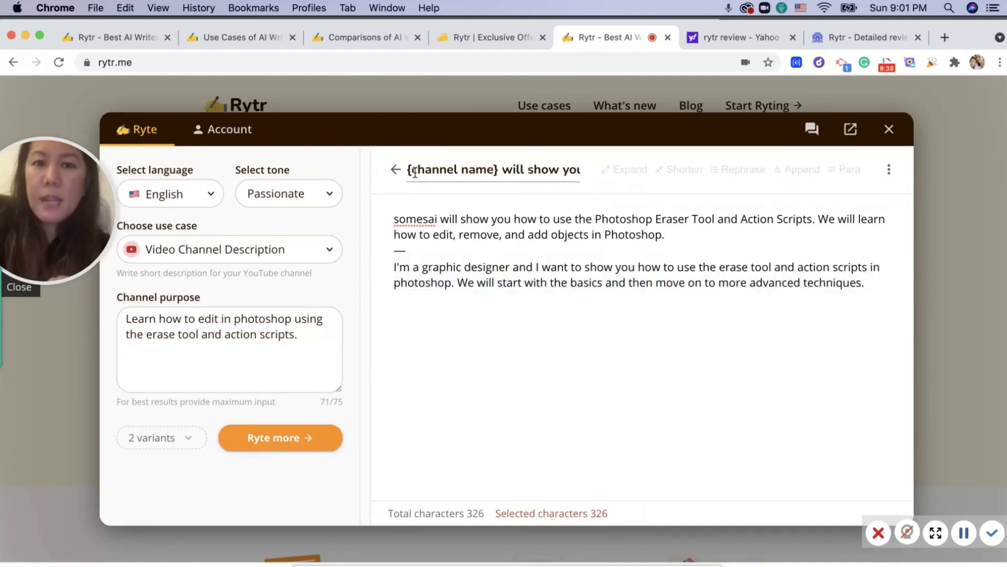
pyautogui.click(398, 170)
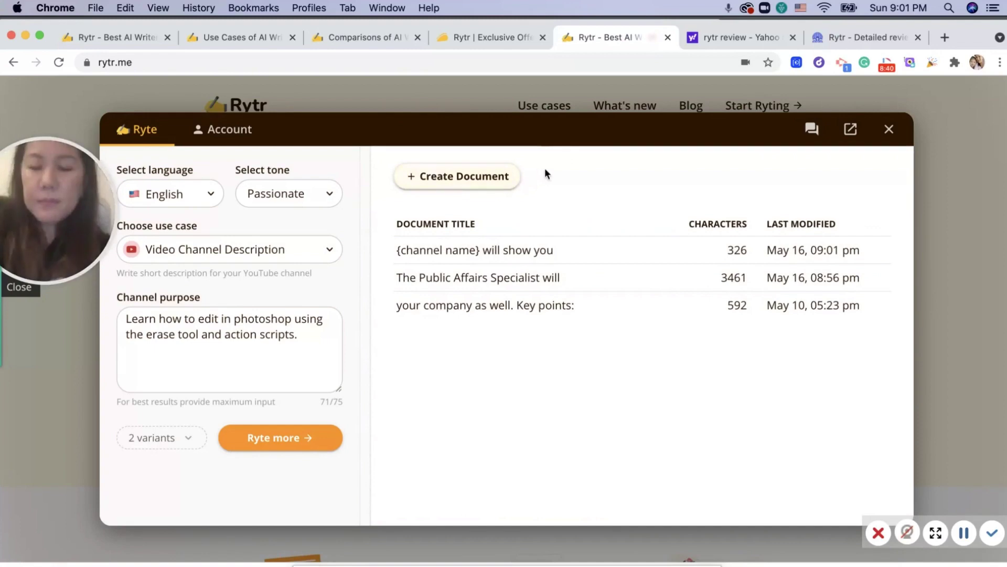
# Choose the Tagline & Headline use case in Rytr
pyautogui.click(277, 250)
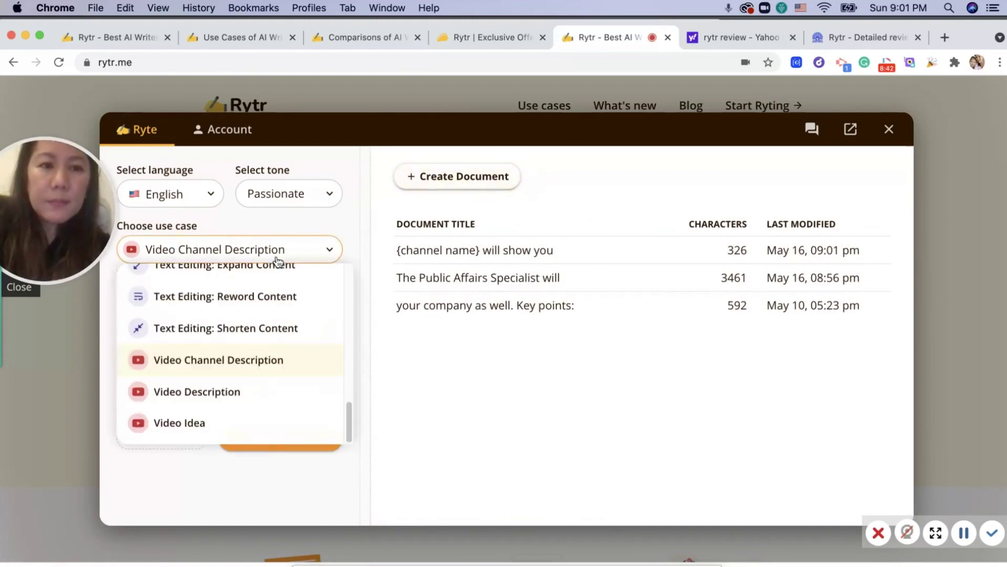
pyautogui.moveTo(350, 406); pyautogui.dragTo(348, 373)
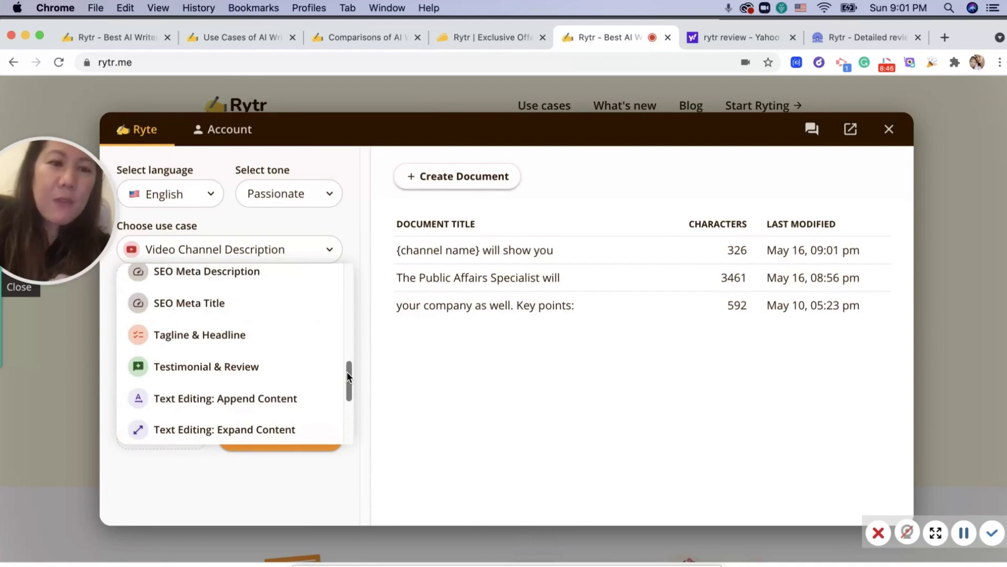
pyautogui.click(276, 331)
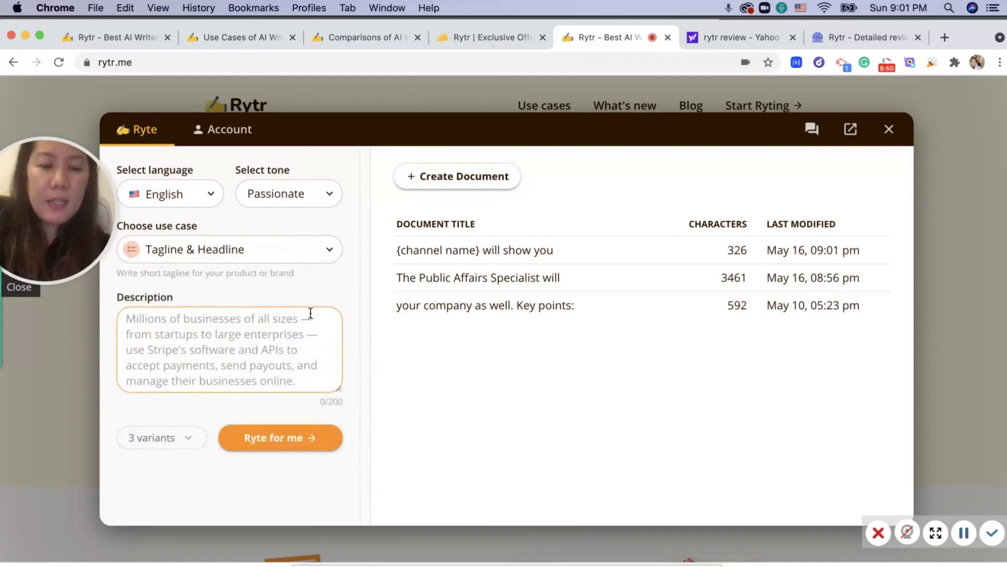
# Describe designers using Photoshop, Dreamweaver, css, html, Drupal with 508 in mind, and generate taglines
pyautogui.write('Lots')
pyautogui.press('BackSpace')
pyautogui.press('BackSpace')
pyautogui.write('ts ')
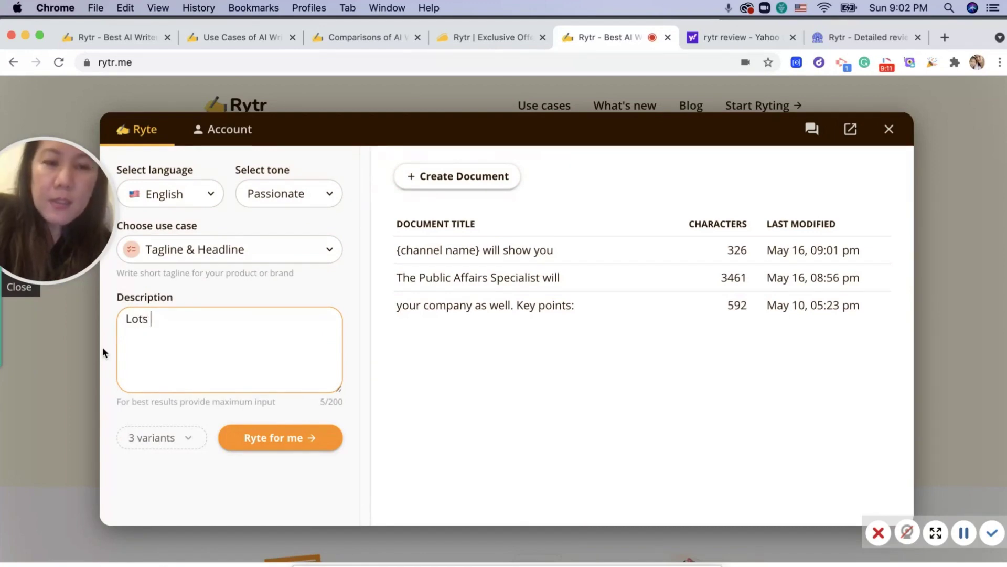
pyautogui.write('of web fei')
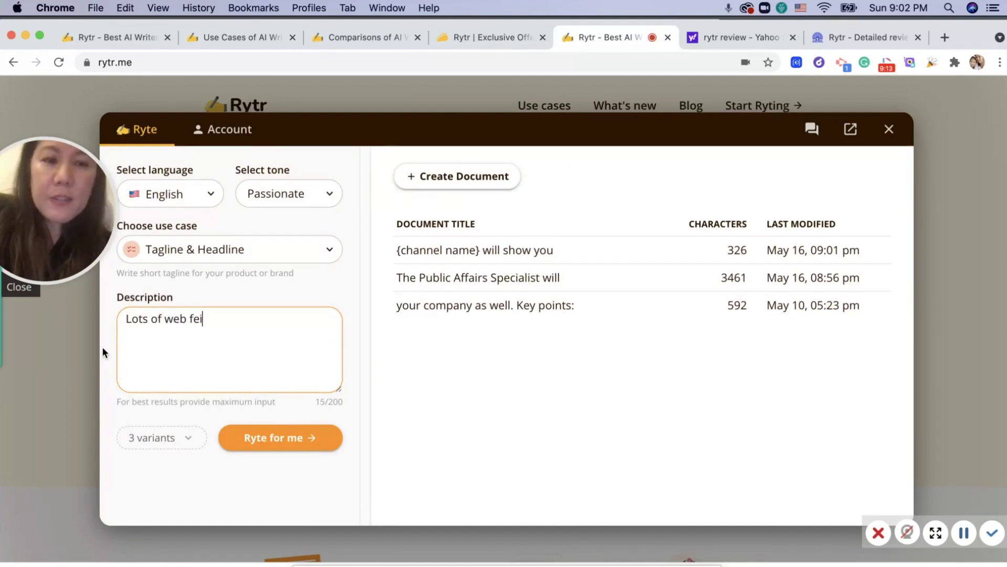
pyautogui.press('BackSpace')
pyautogui.press('BackSpace')
pyautogui.press('BackSpace')
pyautogui.write('designe')
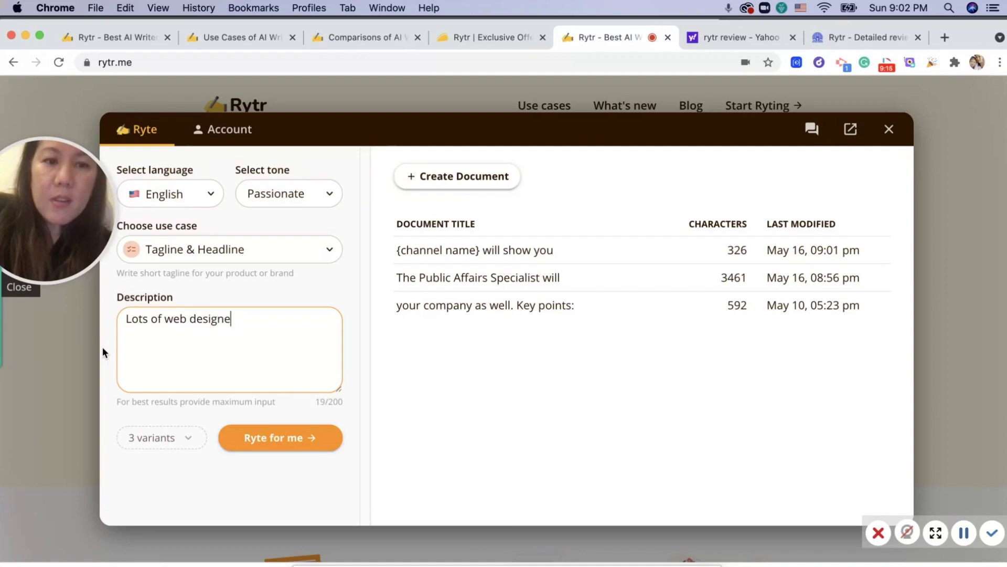
pyautogui.write('rs use pho')
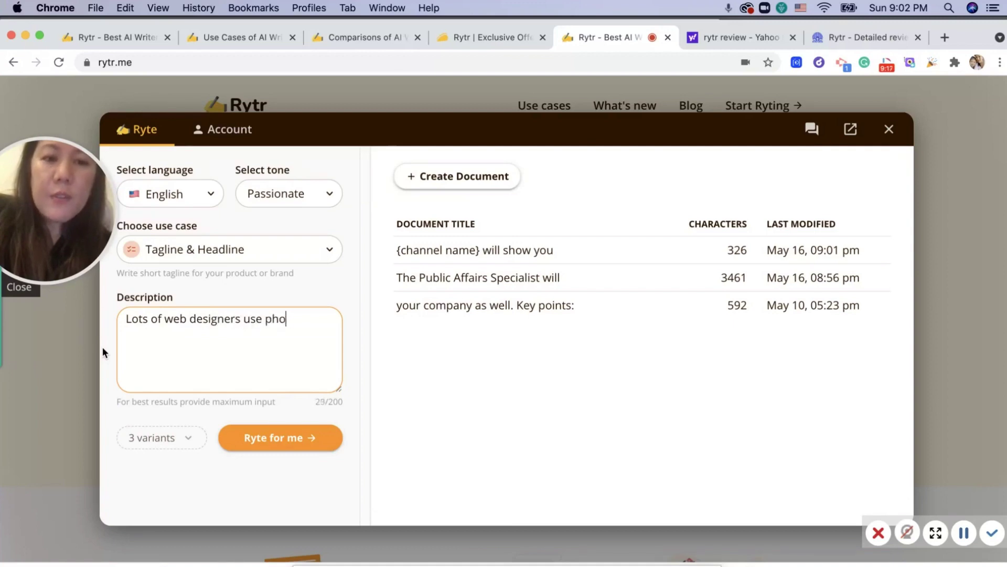
pyautogui.write('toshop and dream')
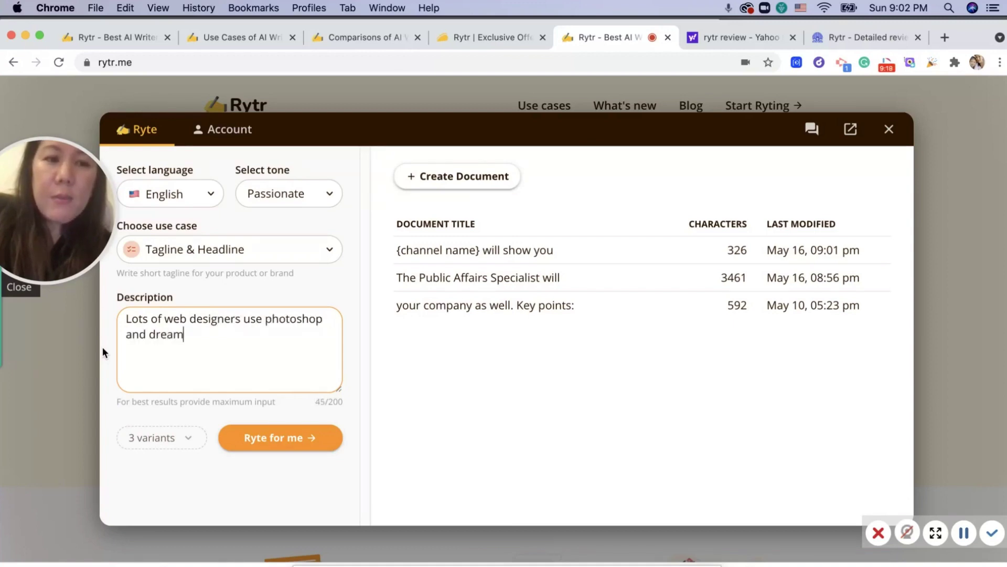
pyautogui.write('weaver to des')
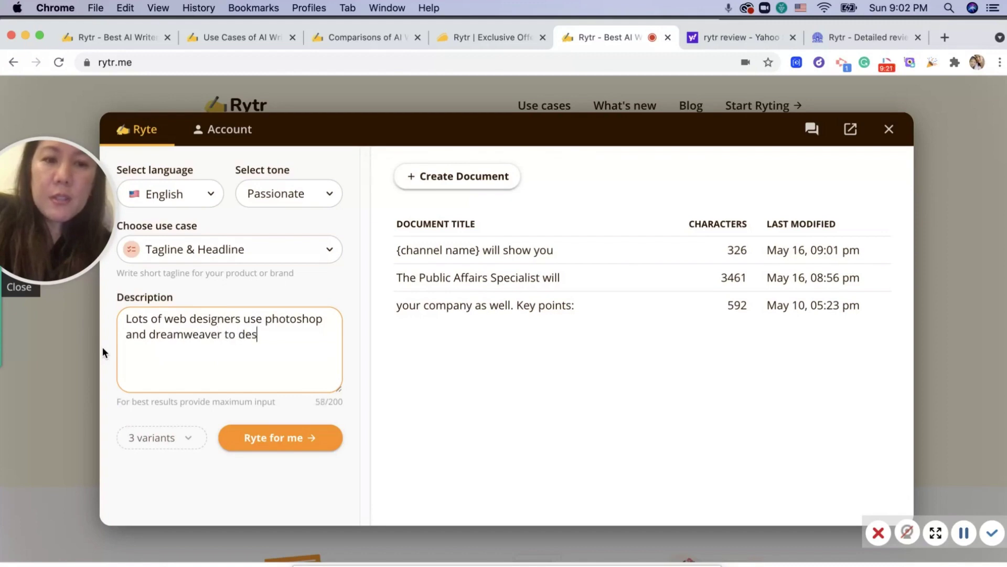
pyautogui.write('ign websites.')
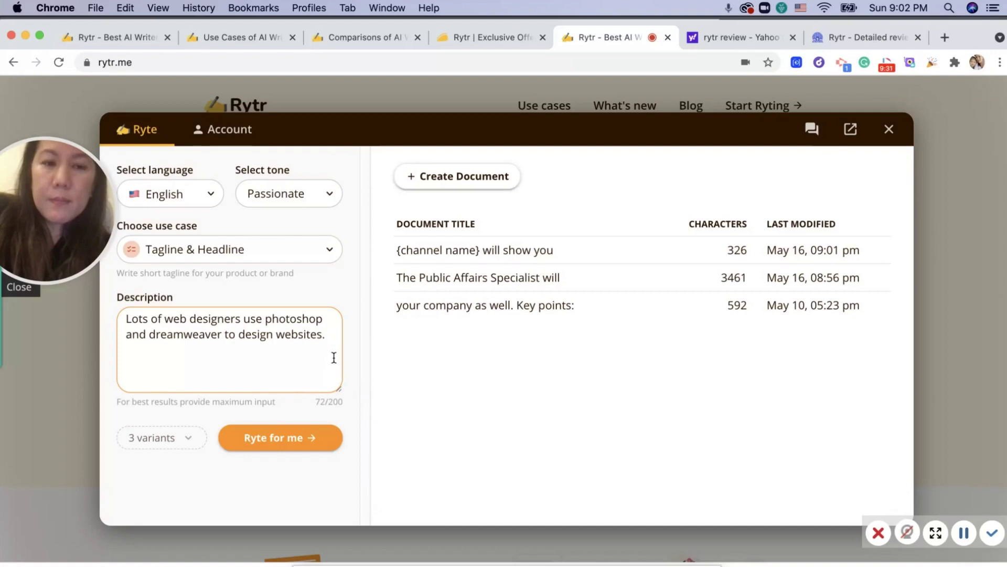
pyautogui.write('We use')
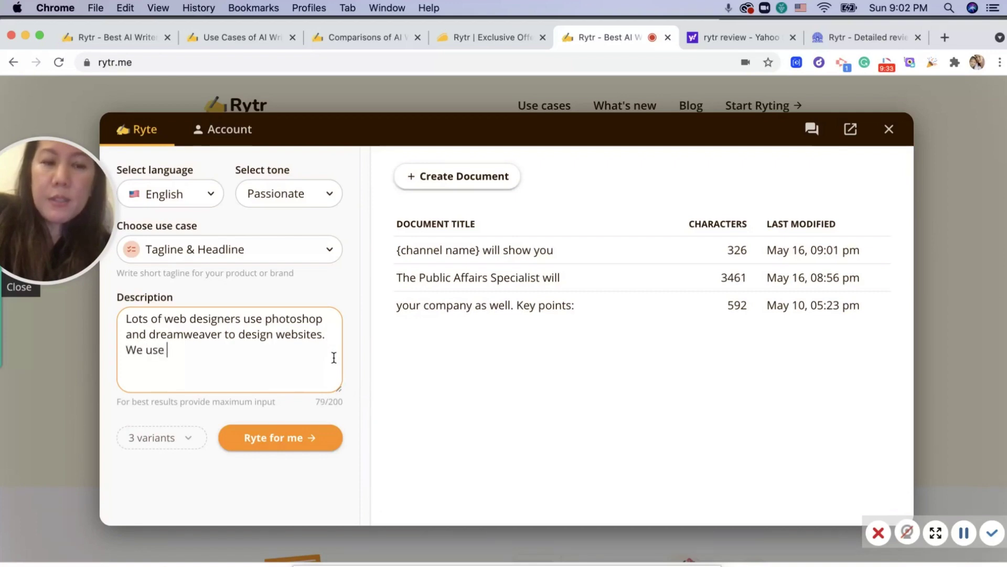
pyautogui.write(' css, html, Dru')
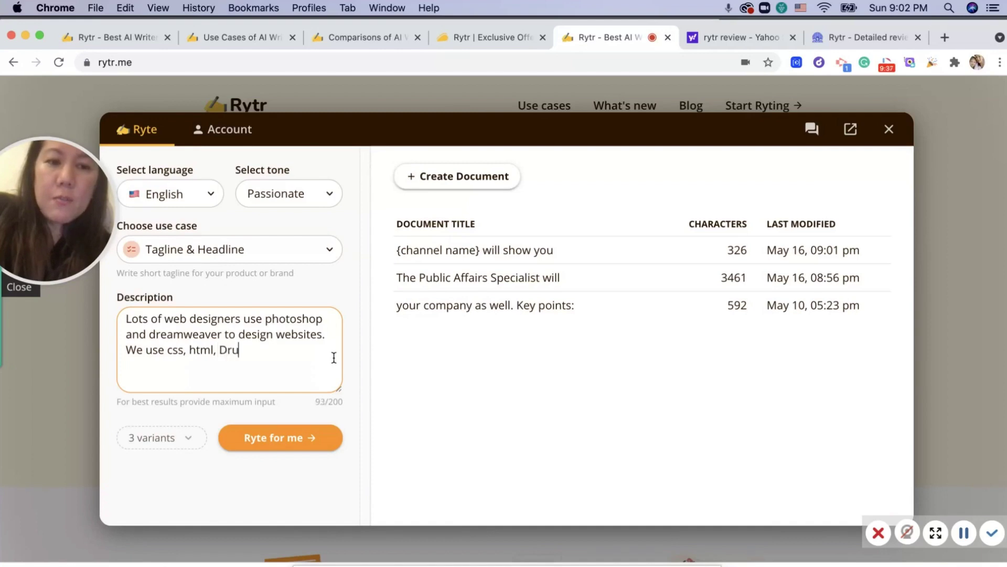
pyautogui.write('pal, and the')
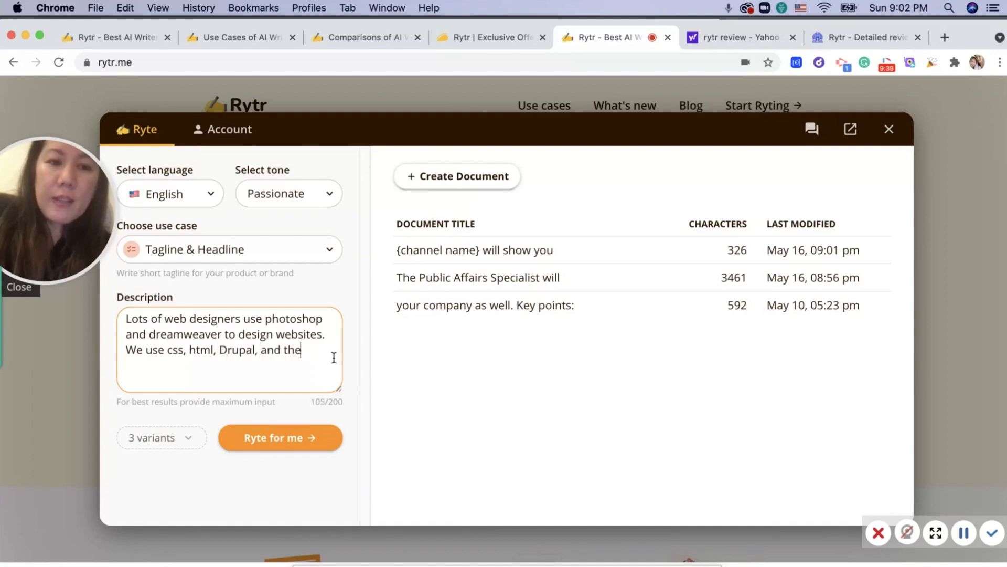
pyautogui.write(' latest techn')
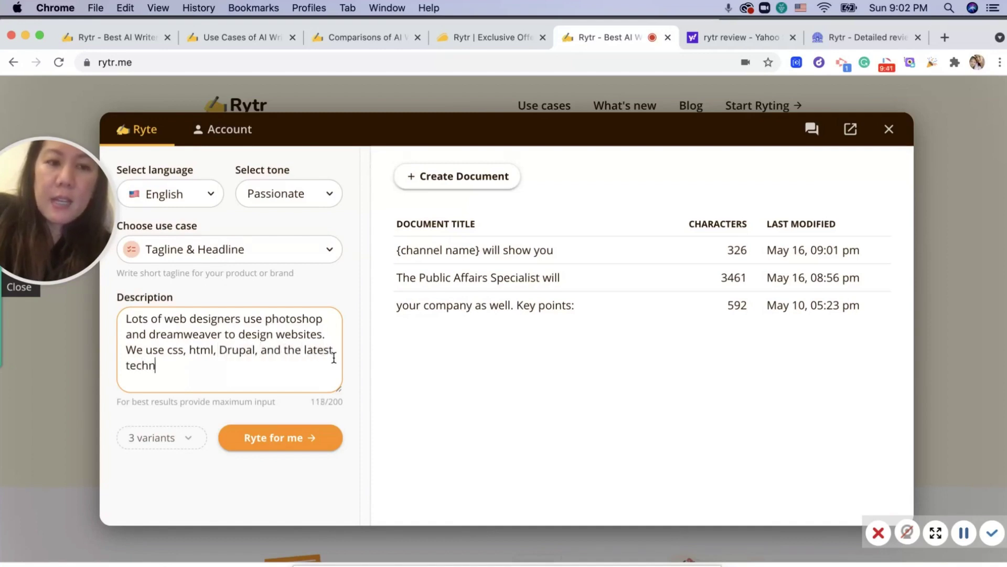
pyautogui.write('ology with')
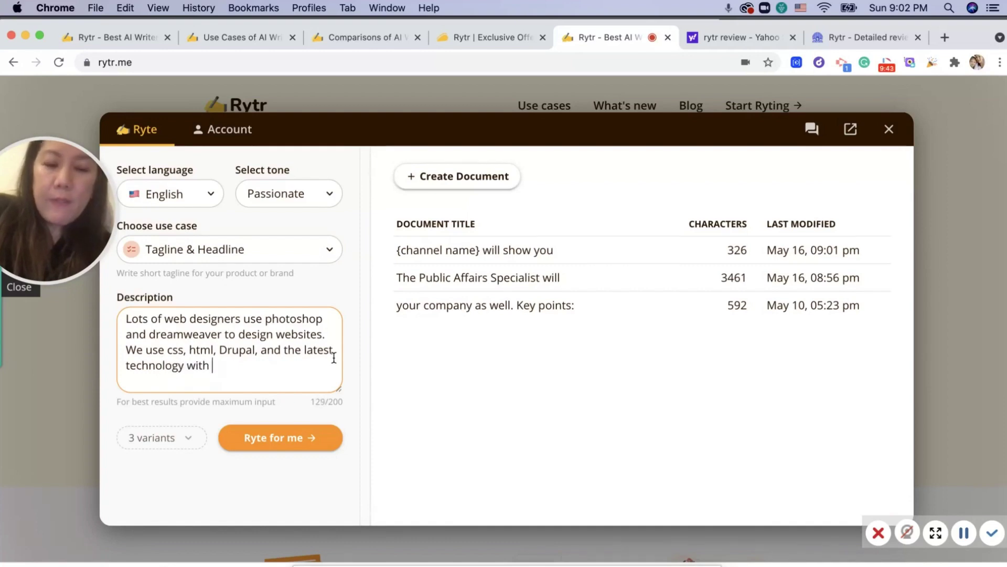
pyautogui.write(' 508 in mind.')
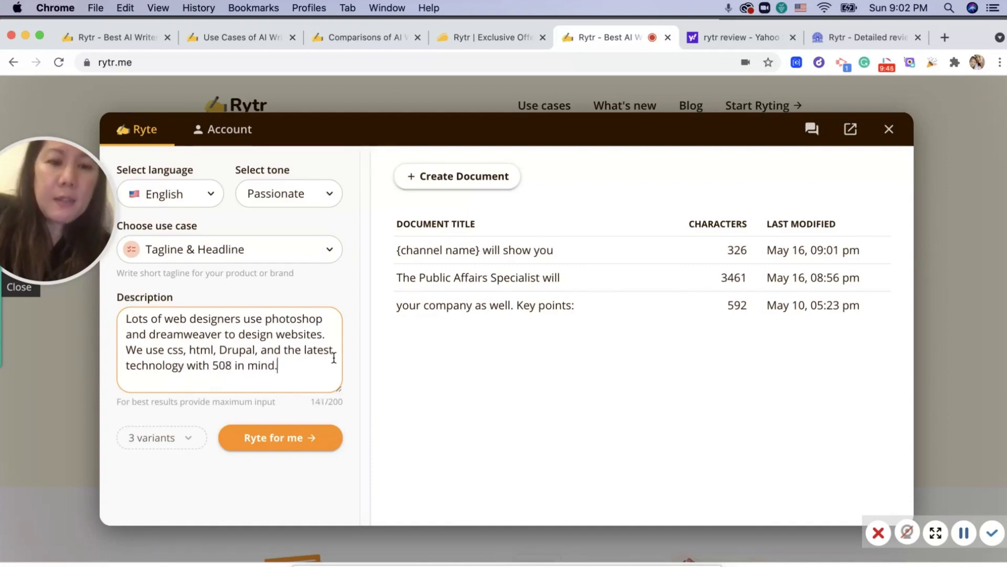
pyautogui.click(327, 445)
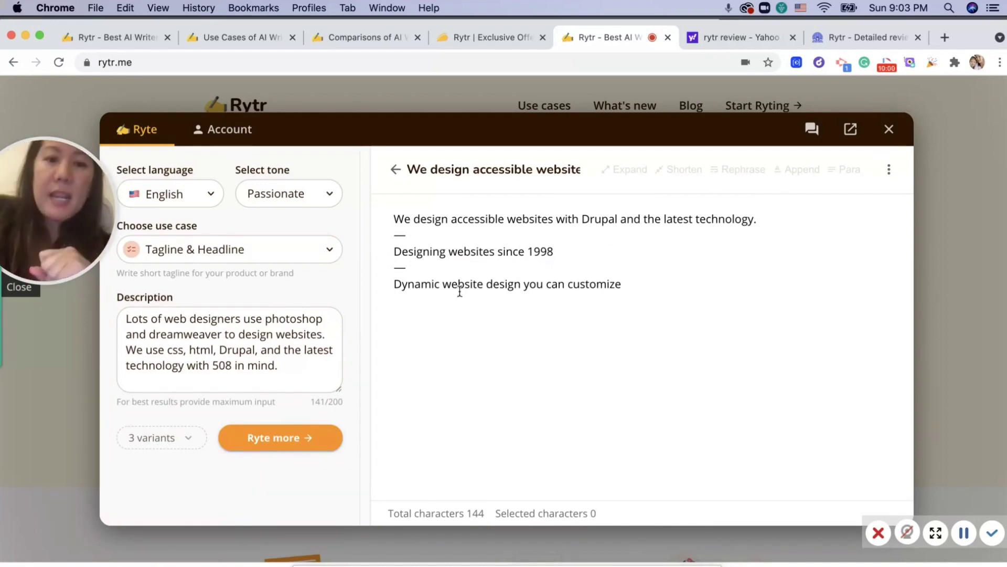
# Place the cursor after the last tagline, set generation to 2 variants, then open Comparisons
pyautogui.click(629, 293)
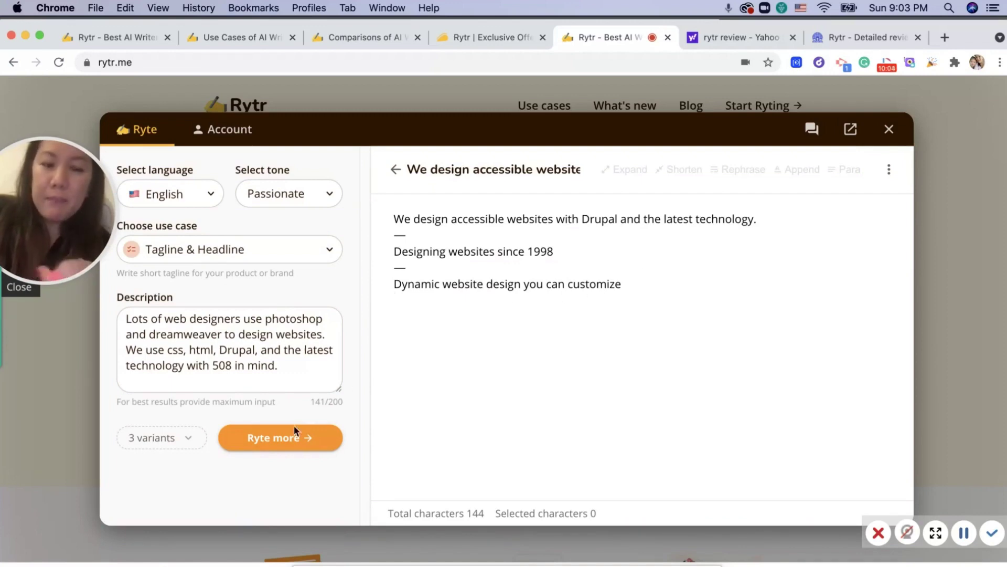
pyautogui.click(187, 440)
pyautogui.click(150, 382)
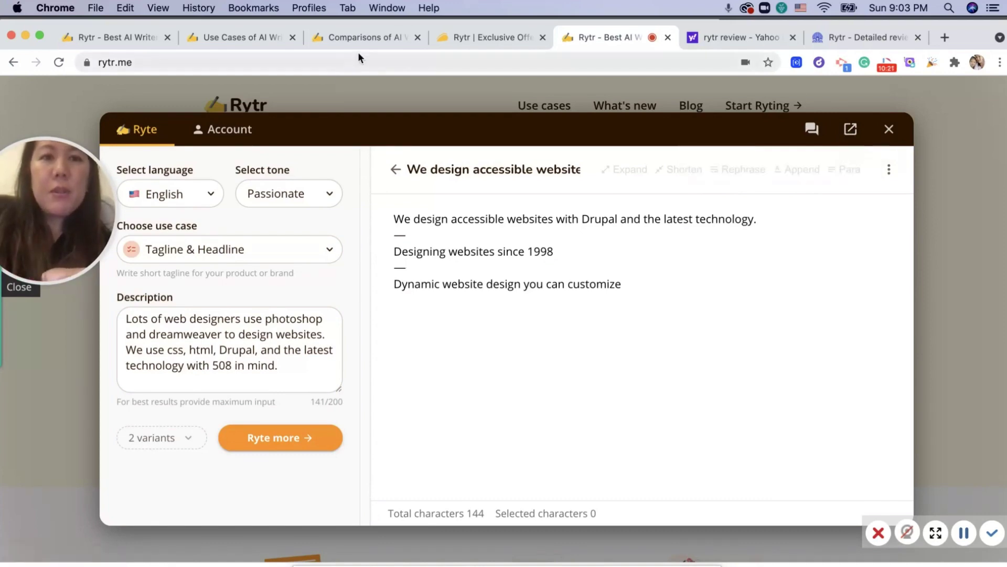
pyautogui.click(349, 36)
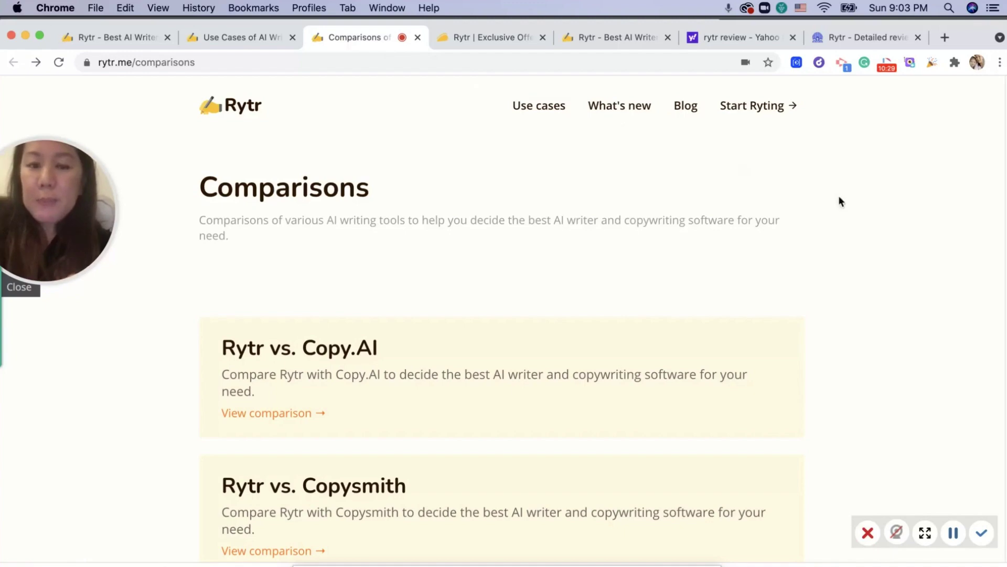
# Read through the Rytr vs. Copy.AI comparison table, then return to the Rytr home tab
pyautogui.scroll(-3, 839, 200)
pyautogui.scroll(3, 989, 191)
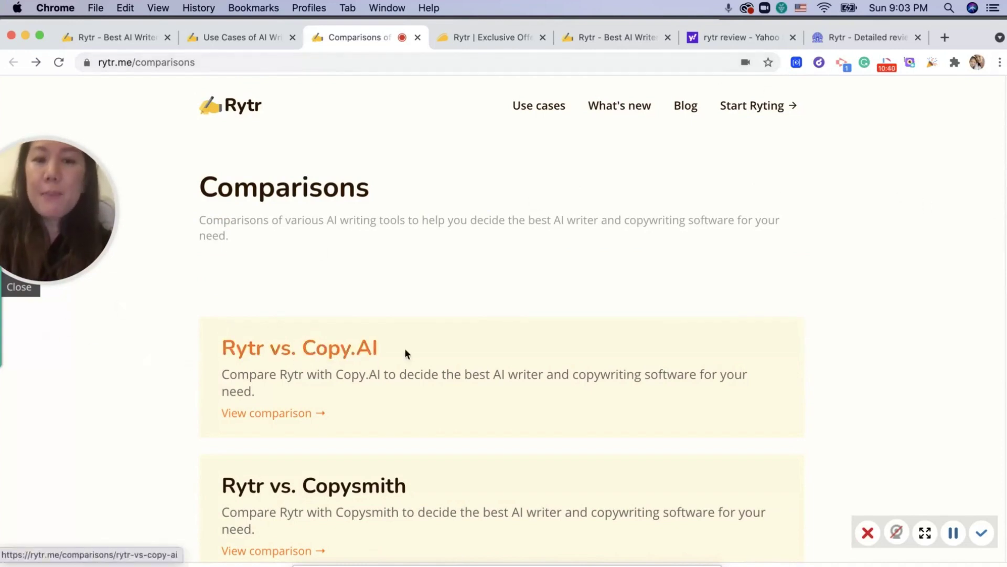
pyautogui.click(374, 353)
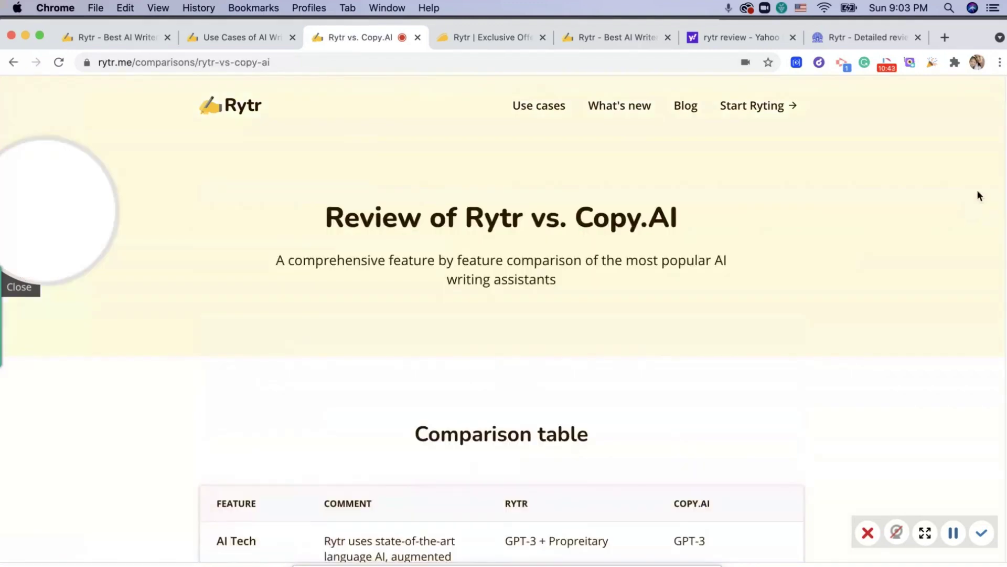
pyautogui.scroll(-3, 969, 207)
pyautogui.scroll(-3, 515, 243)
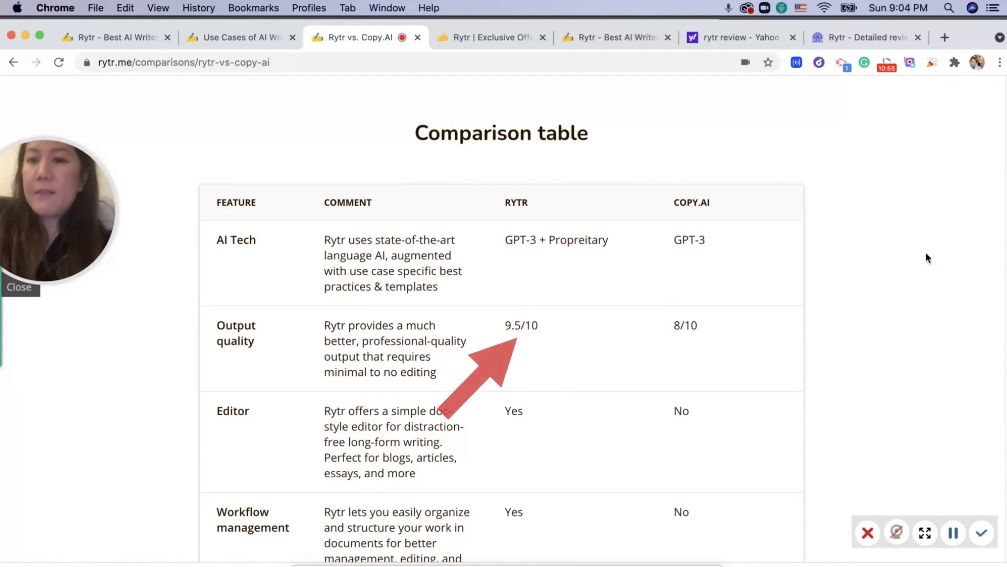
pyautogui.scroll(-4, 985, 211)
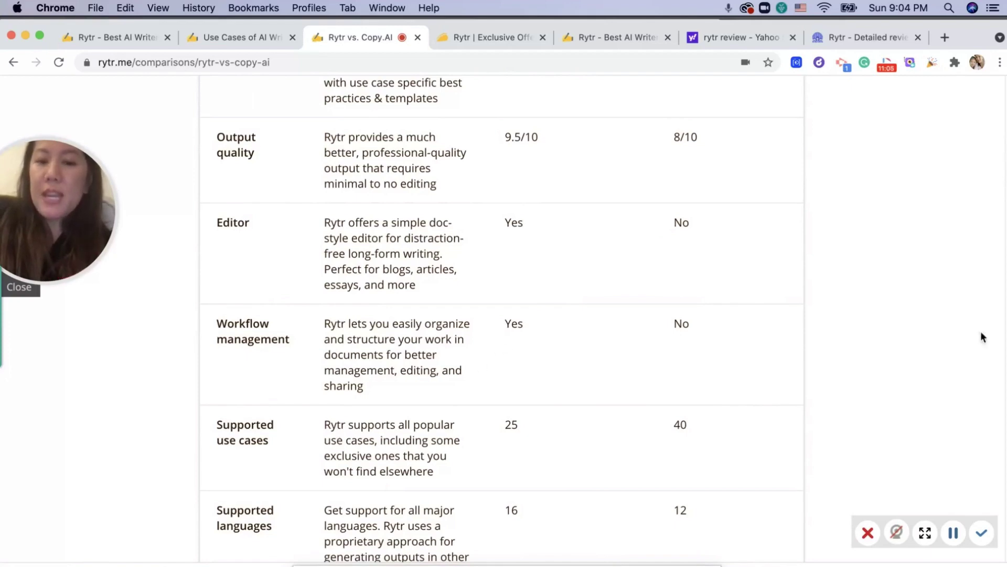
pyautogui.scroll(-9, 992, 326)
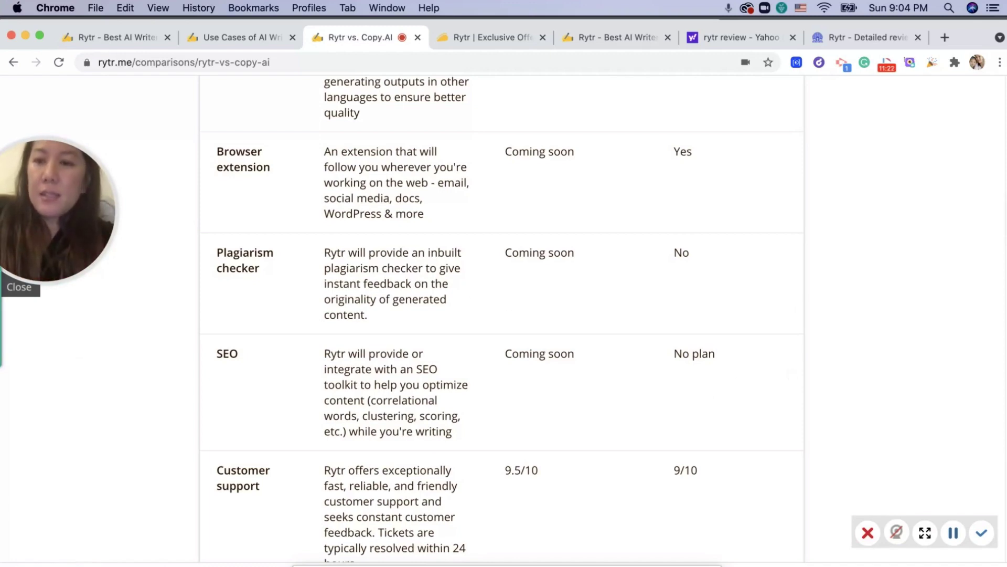
pyautogui.scroll(-10, 502, 316)
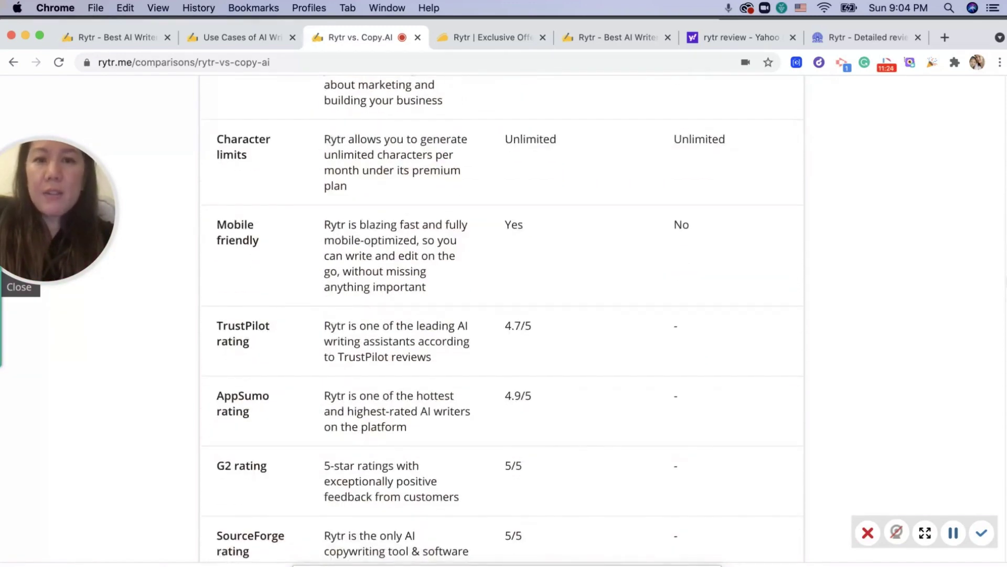
pyautogui.scroll(-2, 503, 316)
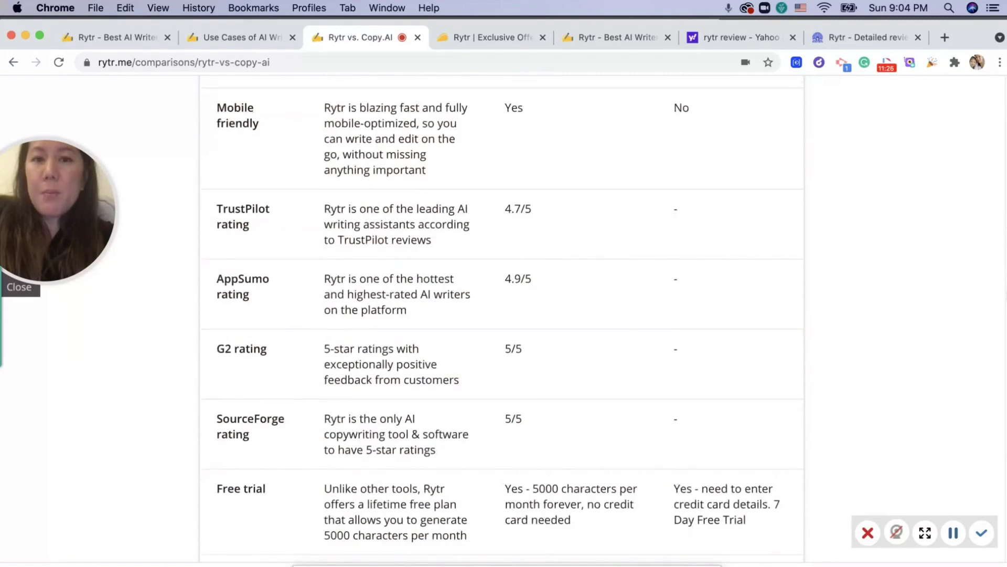
pyautogui.scroll(1, 502, 316)
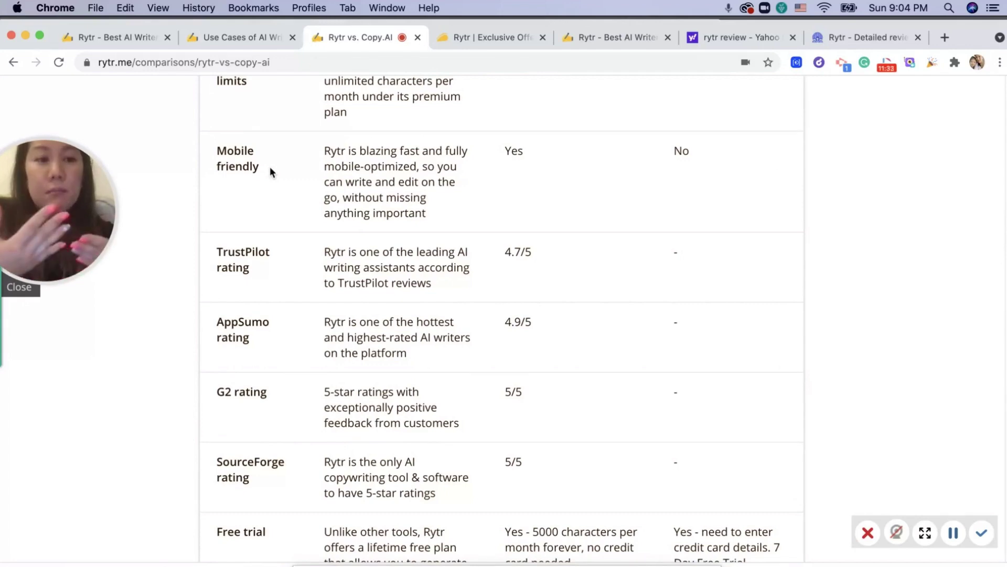
pyautogui.press('super+1')
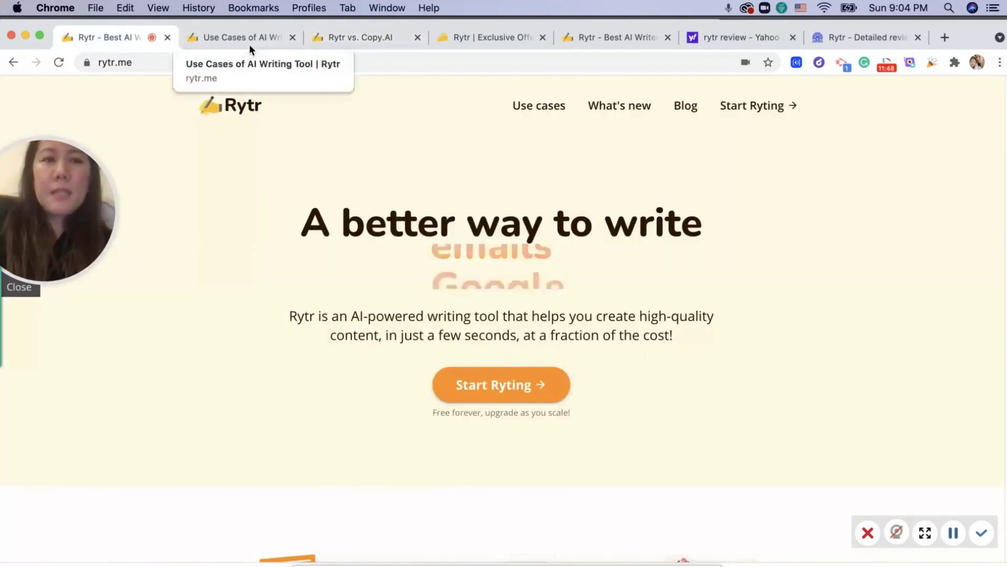
# Load appsumo.com's Rytr deal page and circle its $39.00 lifetime price
pyautogui.click(238, 58)
pyautogui.write('appsumo.com')
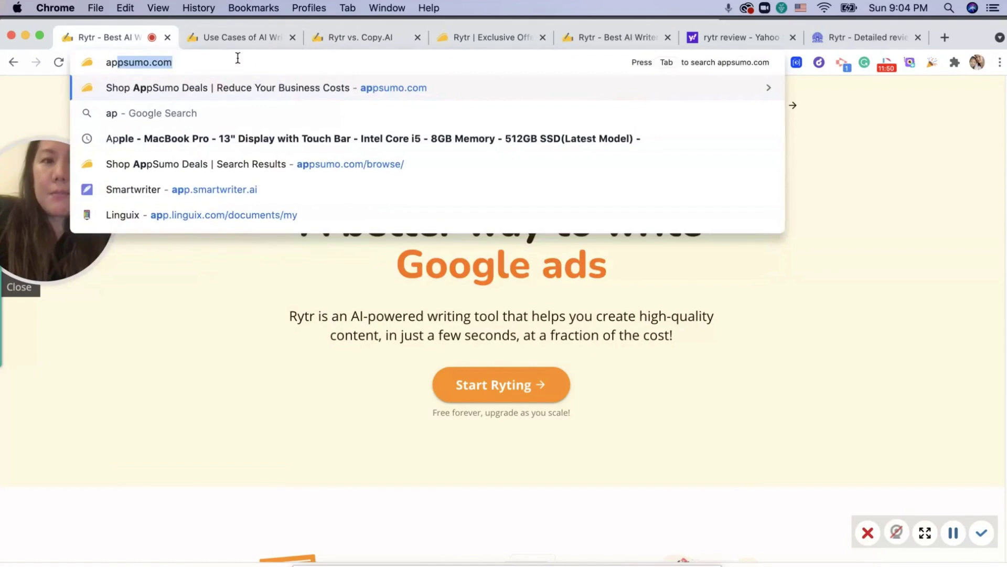
pyautogui.press('Return')
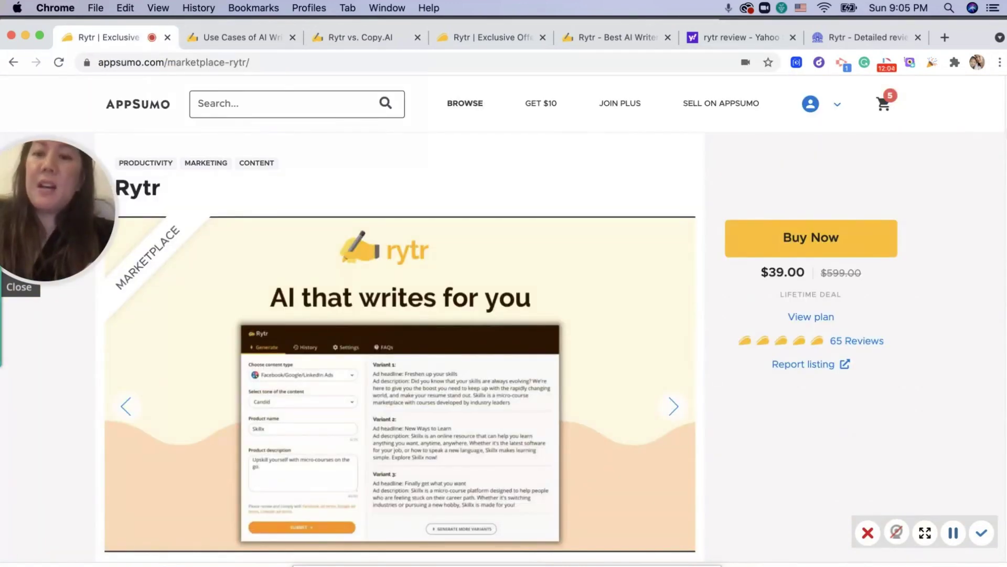
pyautogui.moveTo(788, 246)
pyautogui.mouseDown()
pyautogui.moveTo(727, 291)
pyautogui.moveTo(845, 307)
pyautogui.moveTo(868, 258)
pyautogui.mouseUp()
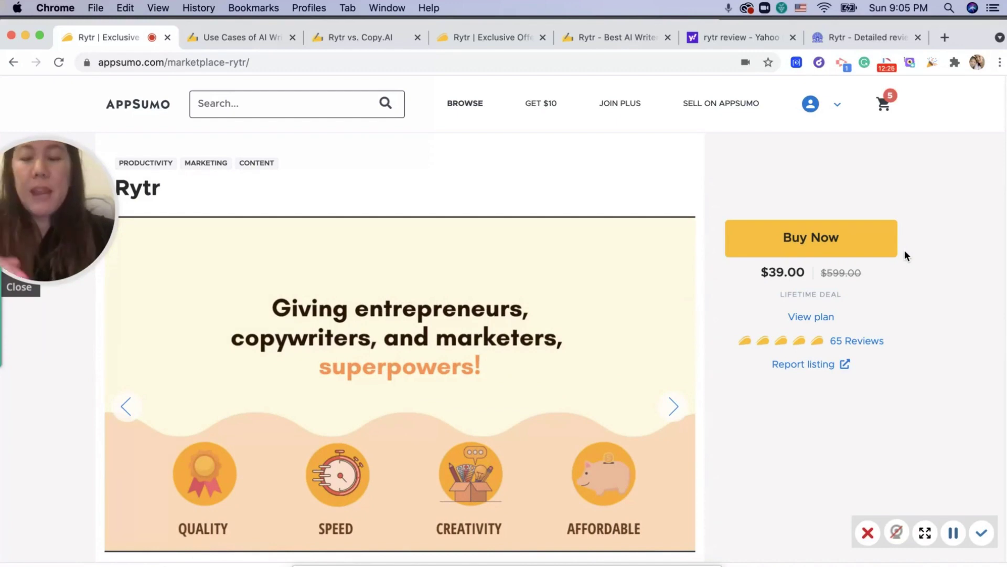
# Look over the Rytr deal's terms, plan features and reviews, then switch to the other deal tab
pyautogui.scroll(-1, 887, 293)
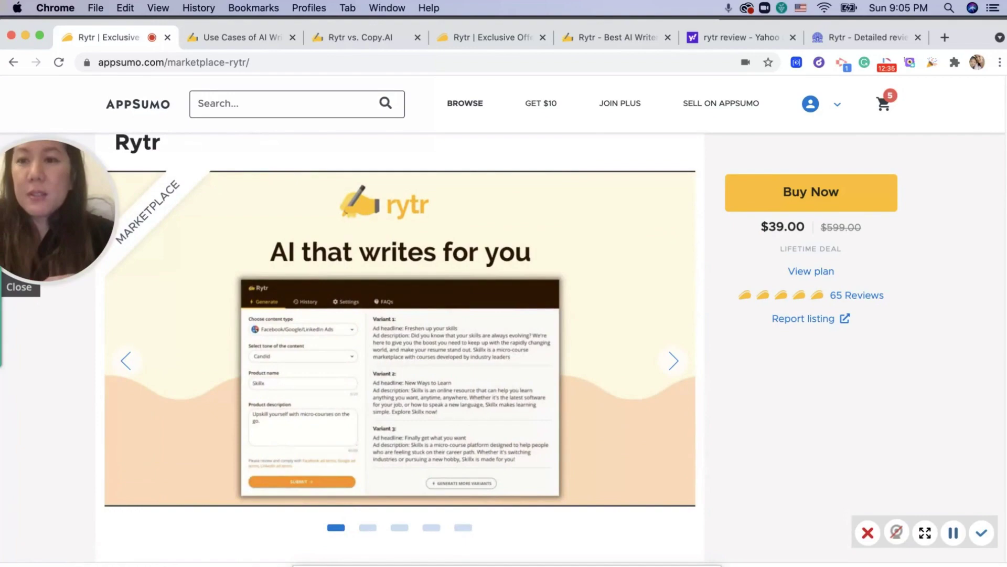
pyautogui.scroll(-10, 398, 315)
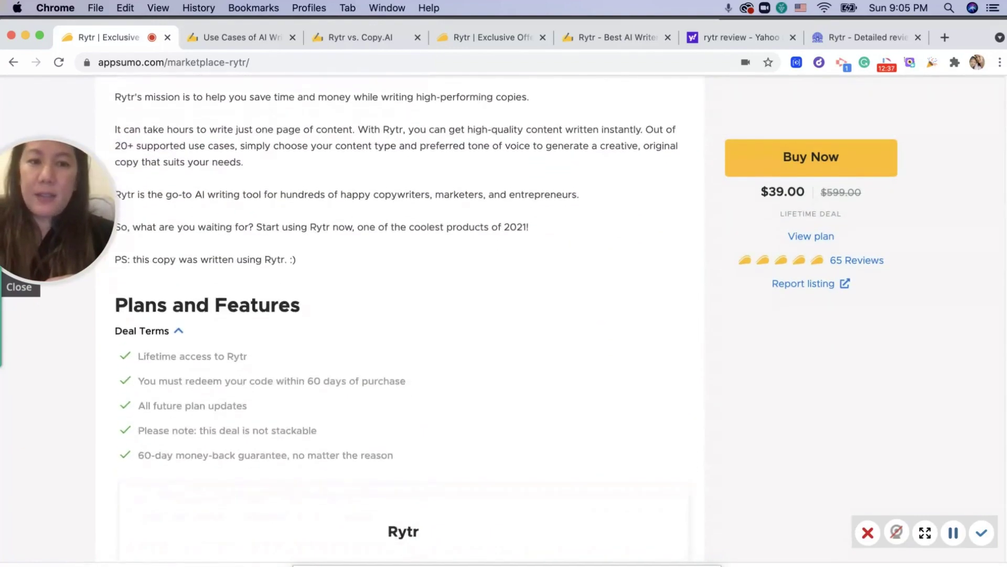
pyautogui.scroll(-9, 399, 315)
pyautogui.scroll(10, 399, 315)
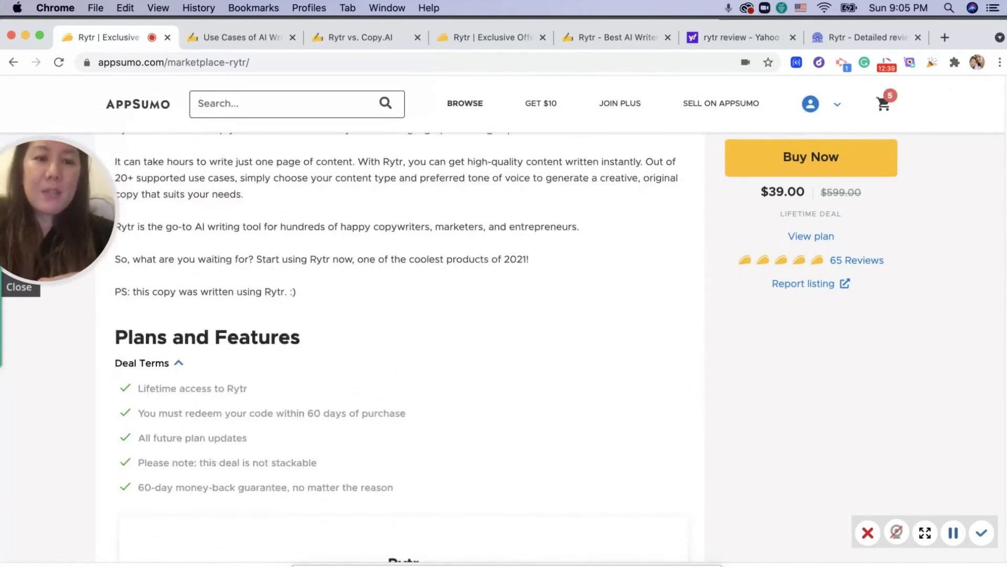
pyautogui.scroll(-10, 398, 315)
pyautogui.scroll(2, 399, 315)
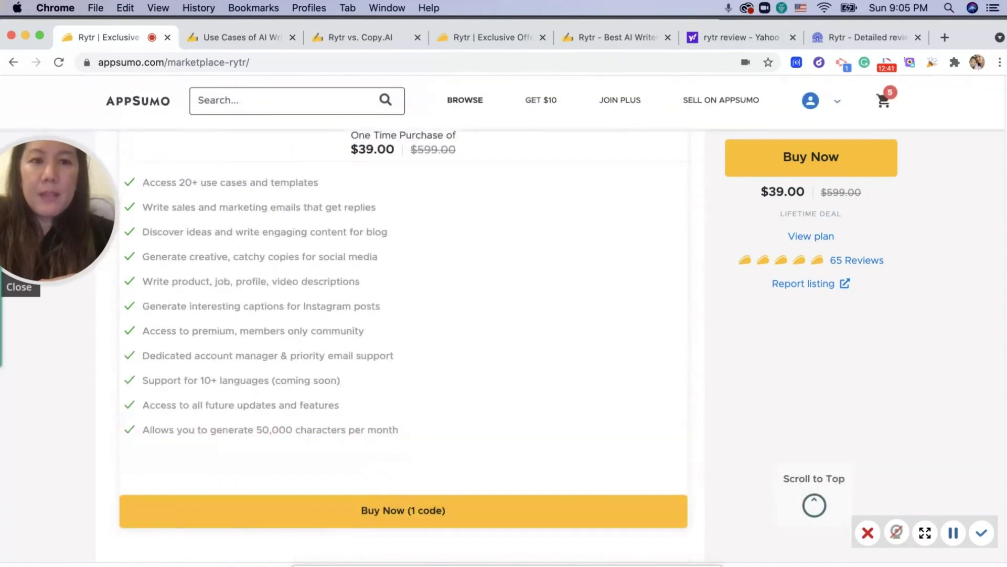
pyautogui.scroll(1, 404, 345)
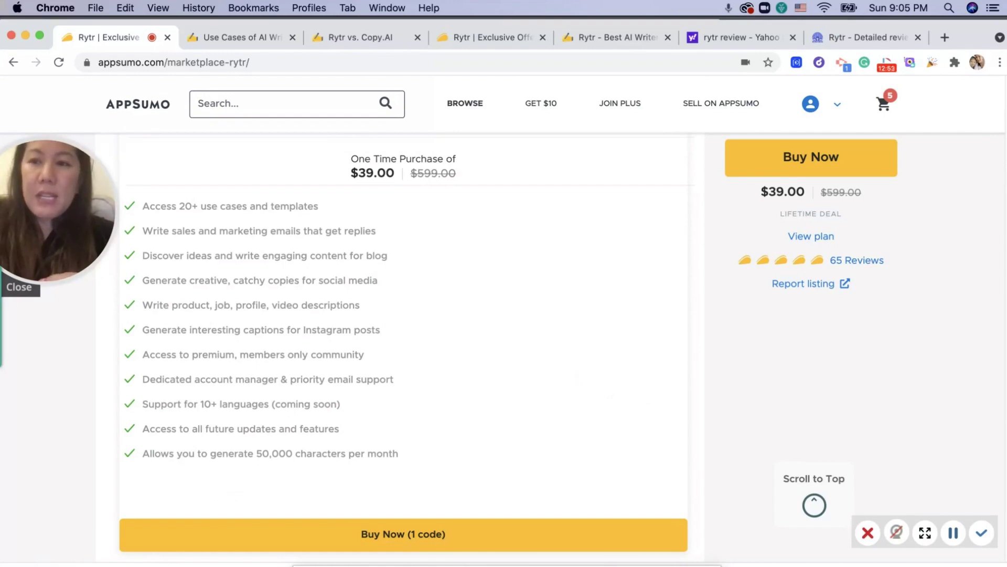
pyautogui.scroll(-10, 402, 314)
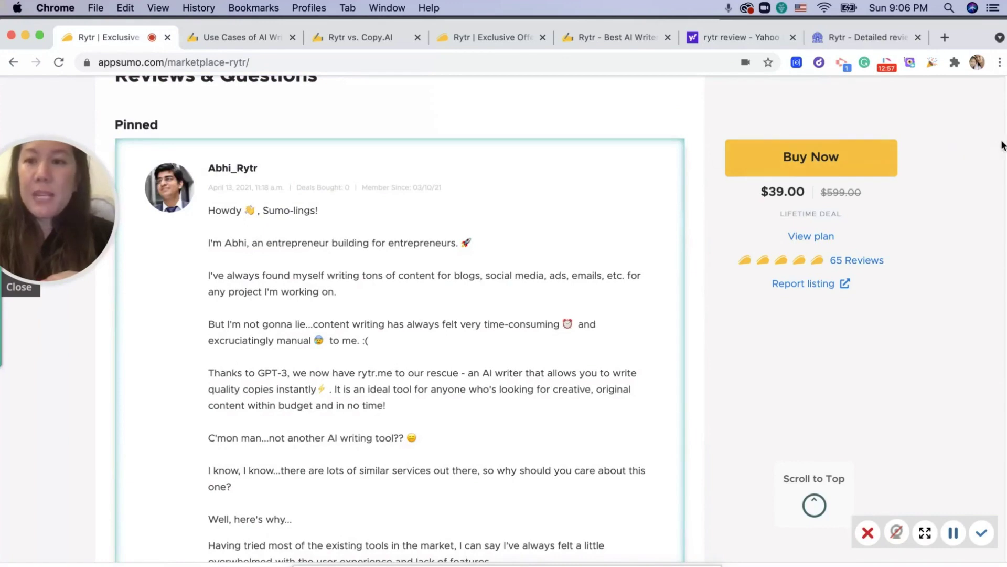
pyautogui.scroll(7, 213, 359)
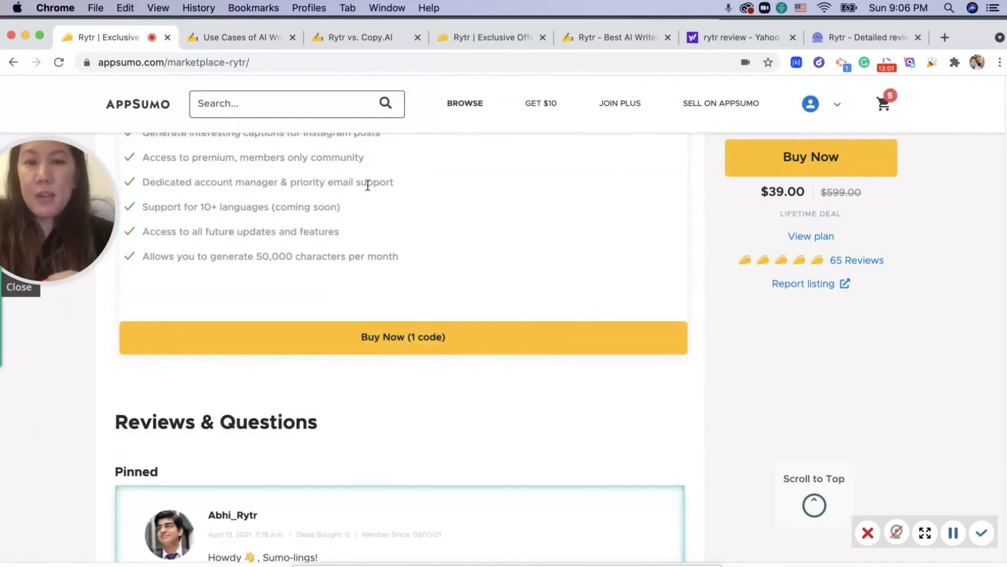
pyautogui.click(474, 38)
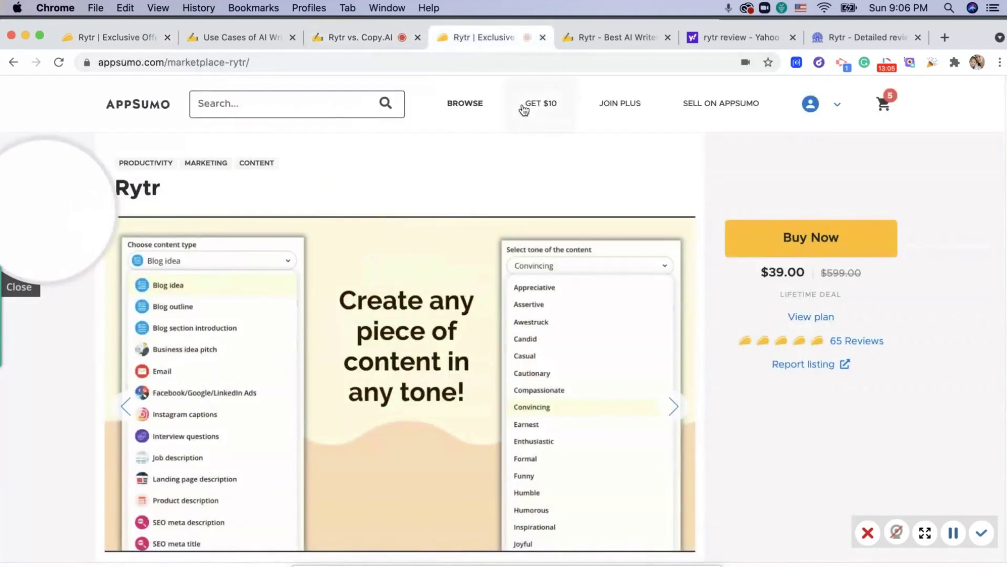